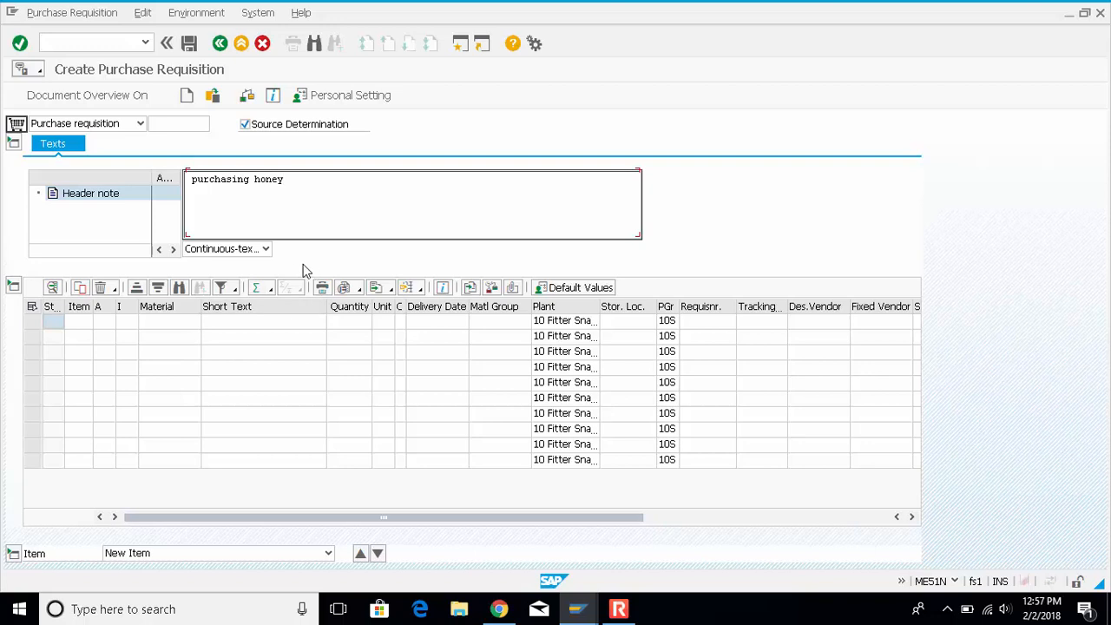
# Search for materials matching 10* and choose 10R360 (10 HONEY) as the first item's material
pyautogui.click(152, 325)
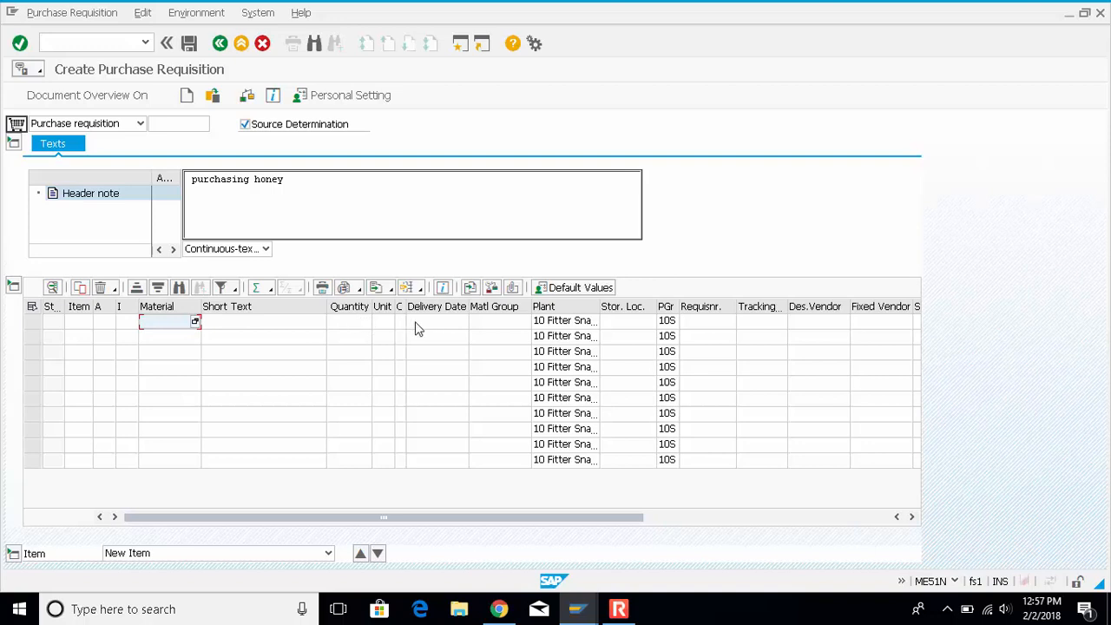
pyautogui.click(196, 323)
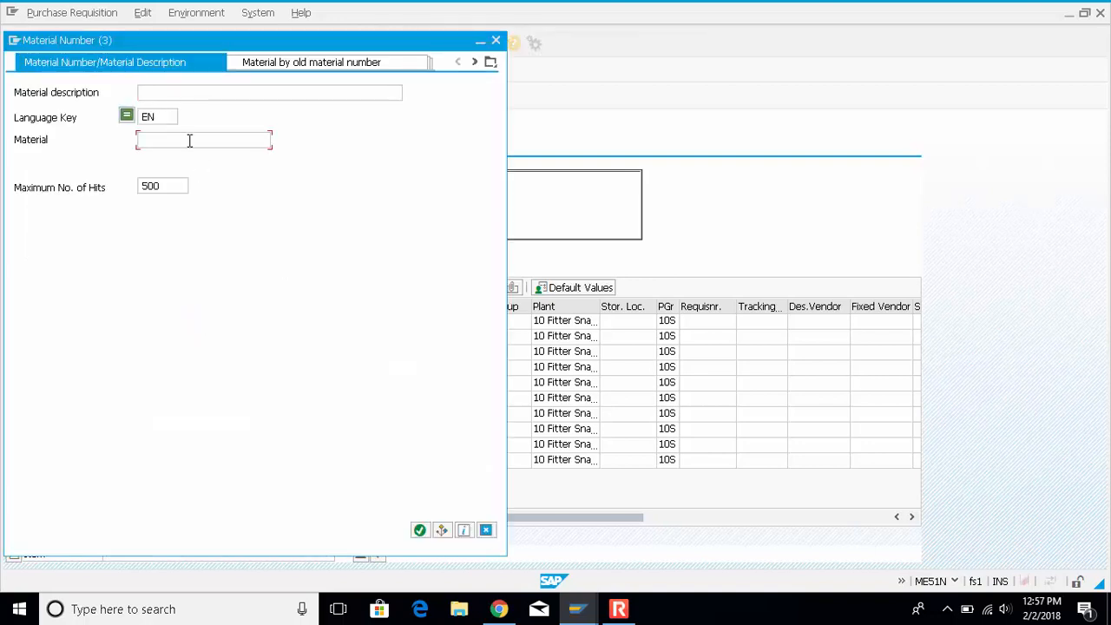
pyautogui.write('10*')
pyautogui.press('Return')
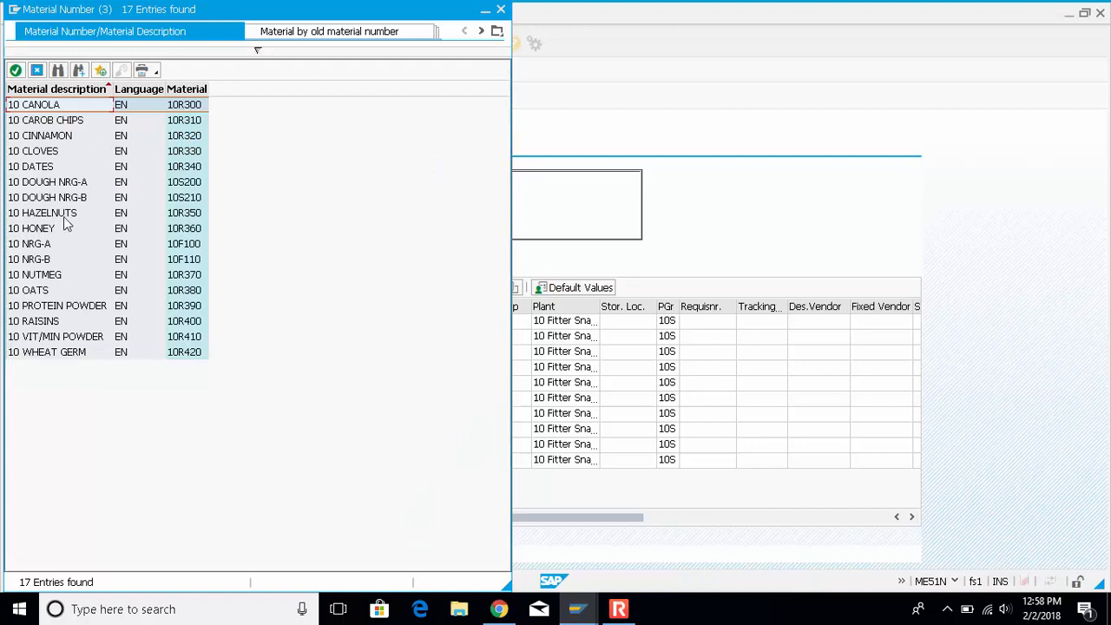
pyautogui.doubleClick(61, 230)
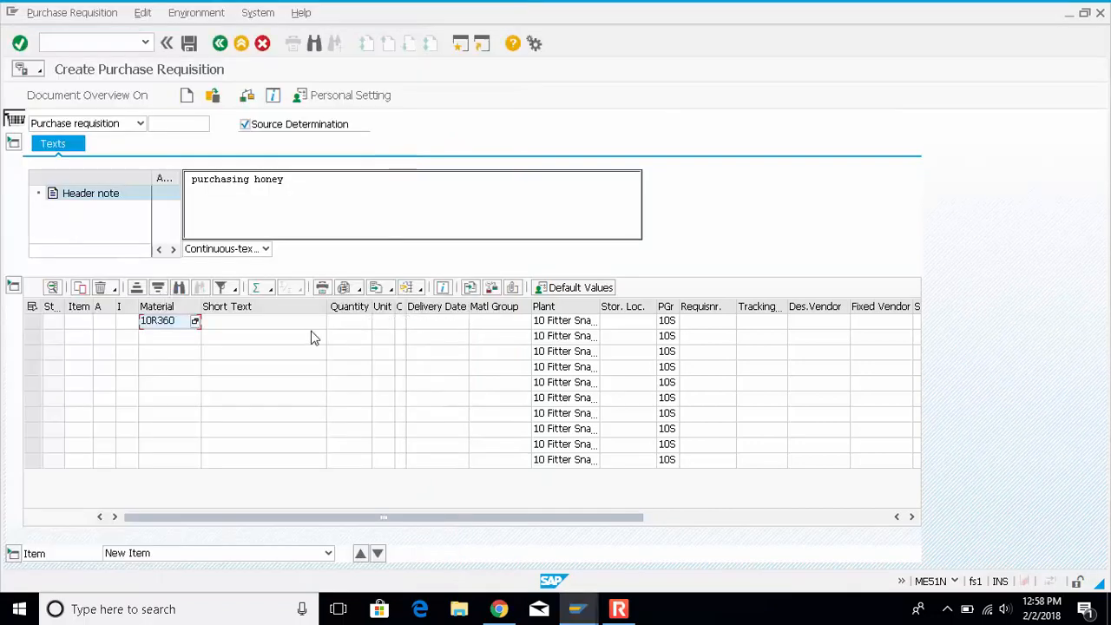
# Set the honey item's quantity to 15 and its delivery date to 2018.02.02, and apply the entries
pyautogui.click(359, 323)
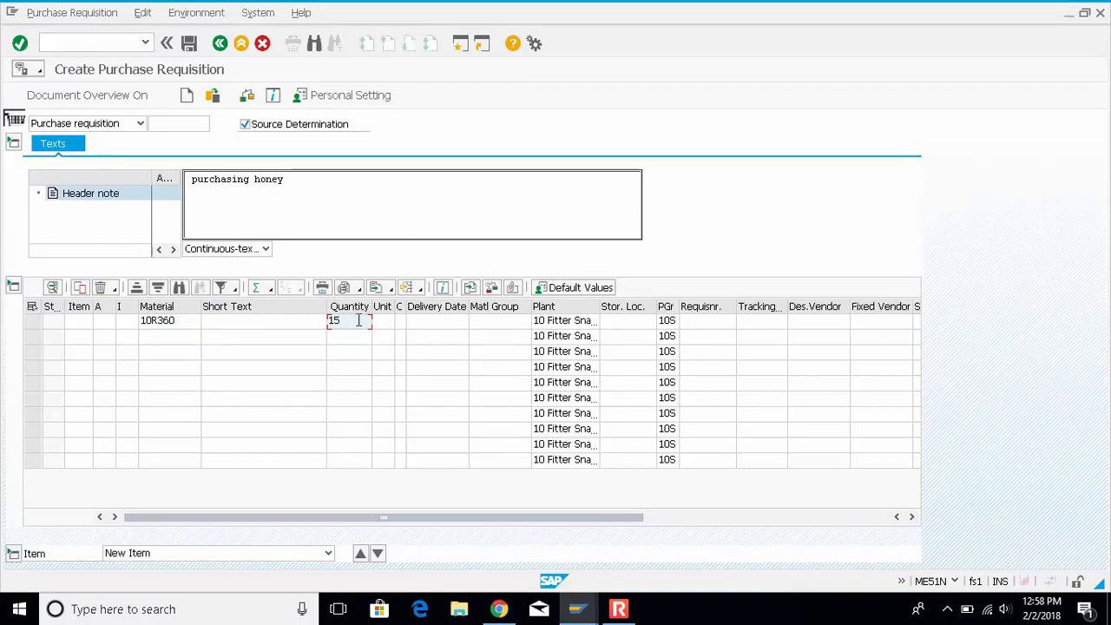
pyautogui.click(459, 323)
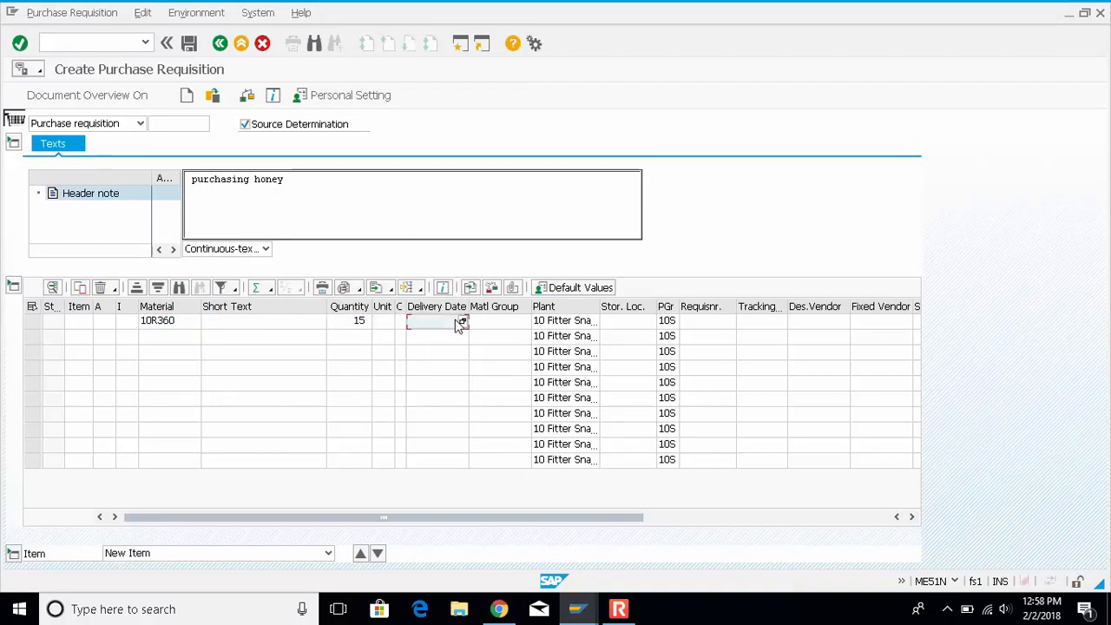
pyautogui.click(462, 323)
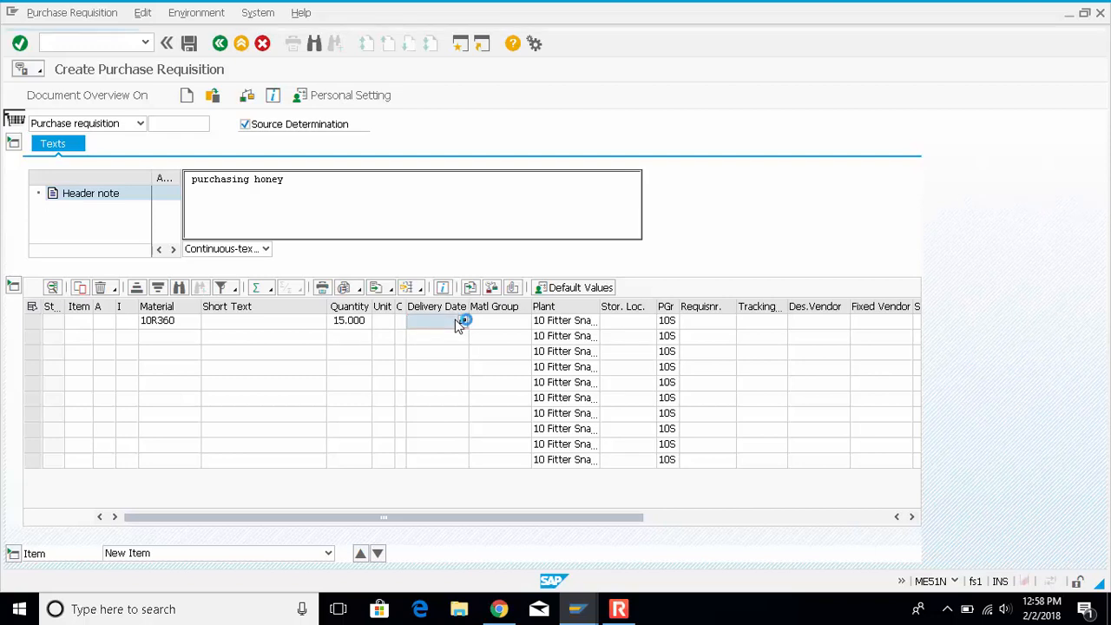
pyautogui.press('Return')
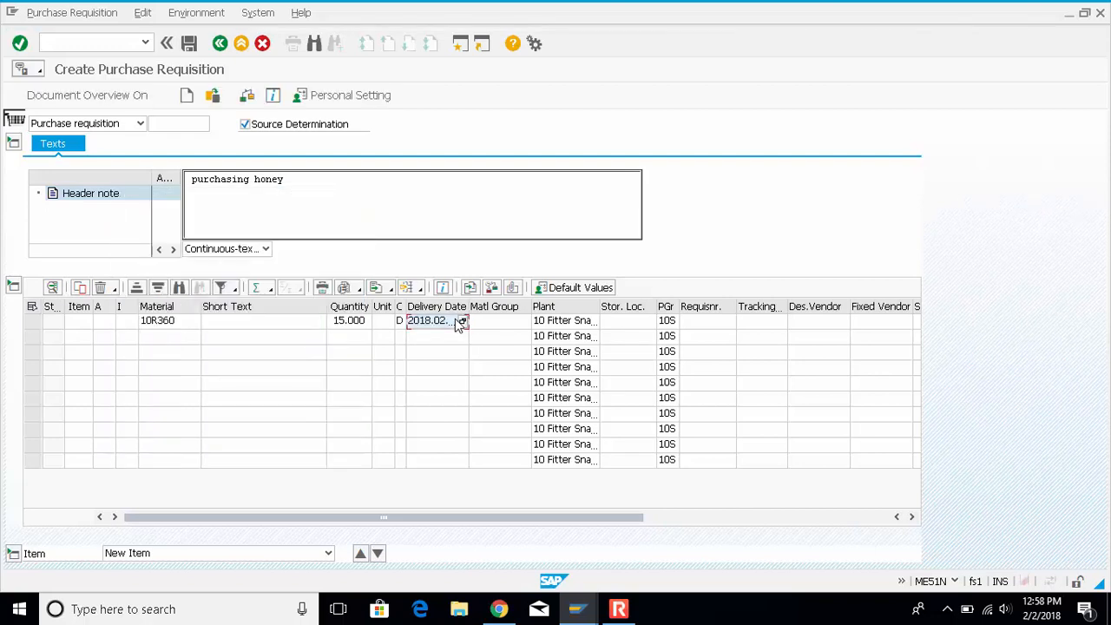
pyautogui.moveTo(469, 307); pyautogui.dragTo(482, 307)
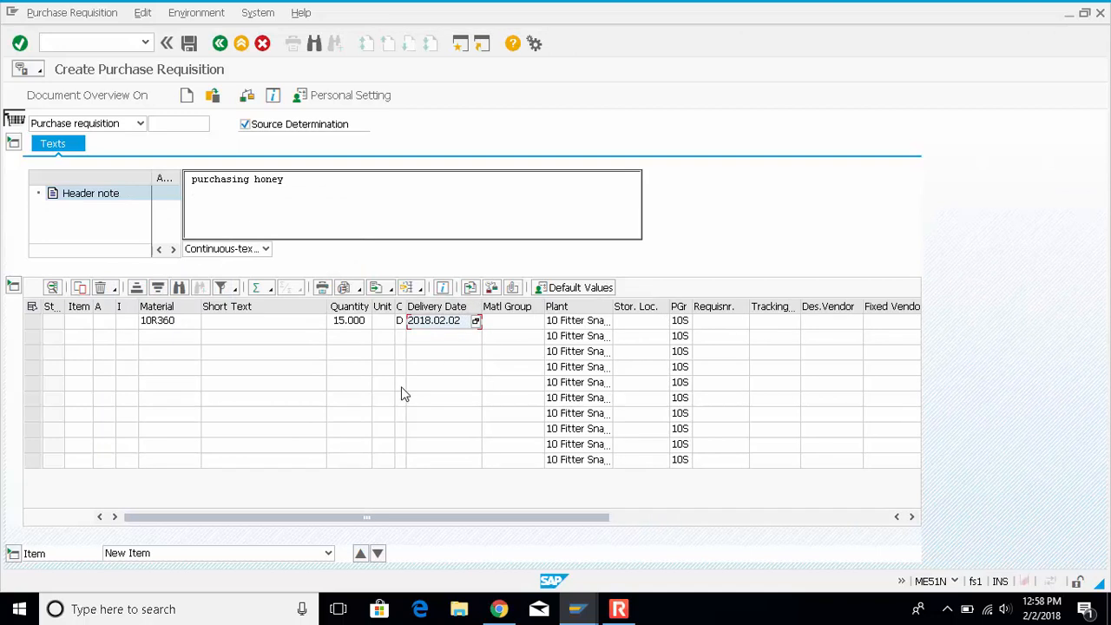
pyautogui.press('Return')
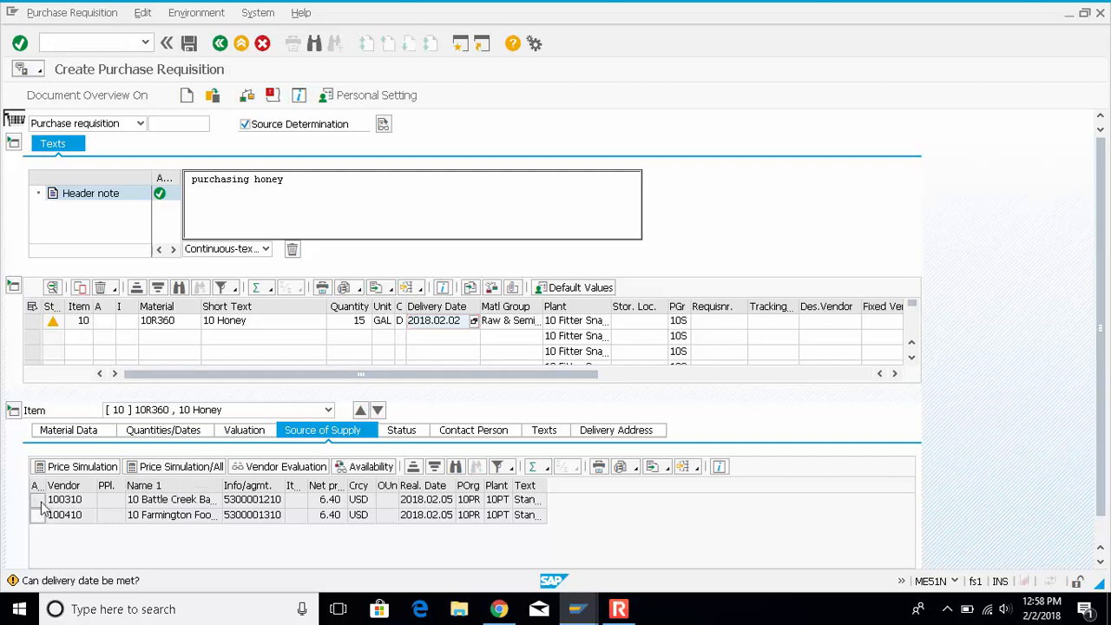
# Assign the Battle Creek vendor as the honey item's source of supply, and save the requisition after checking its messages
pyautogui.click(40, 502)
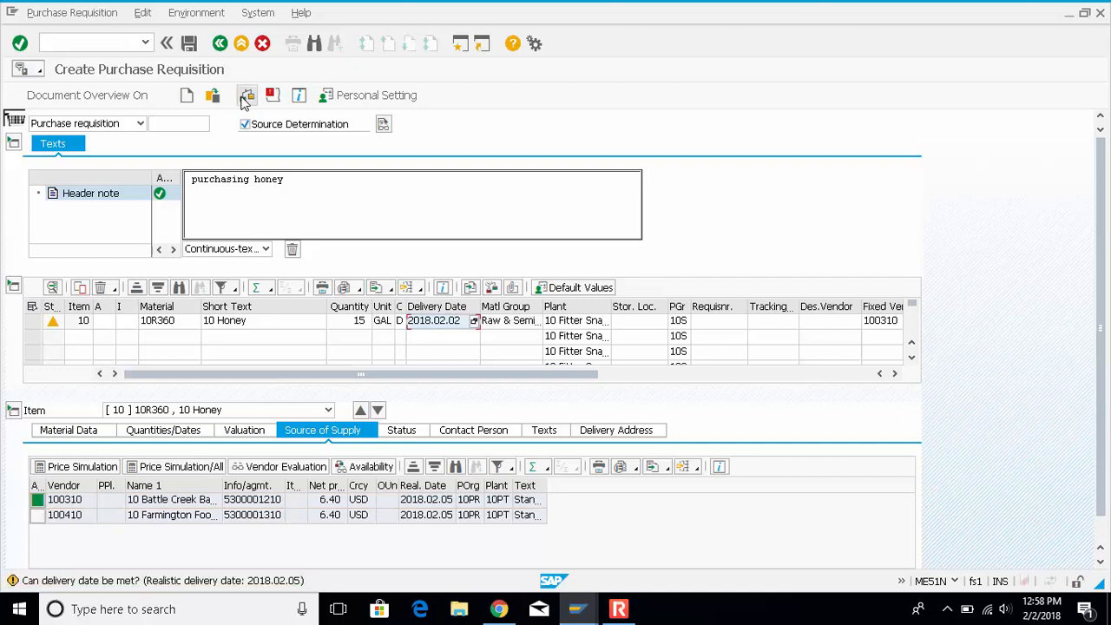
pyautogui.click(246, 97)
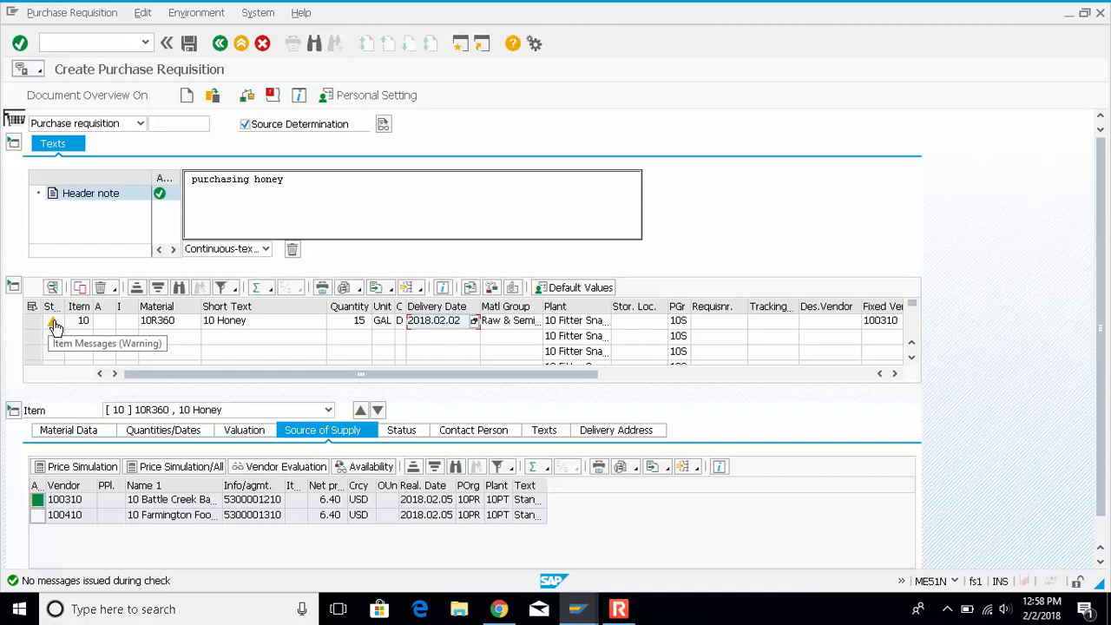
pyautogui.click(272, 96)
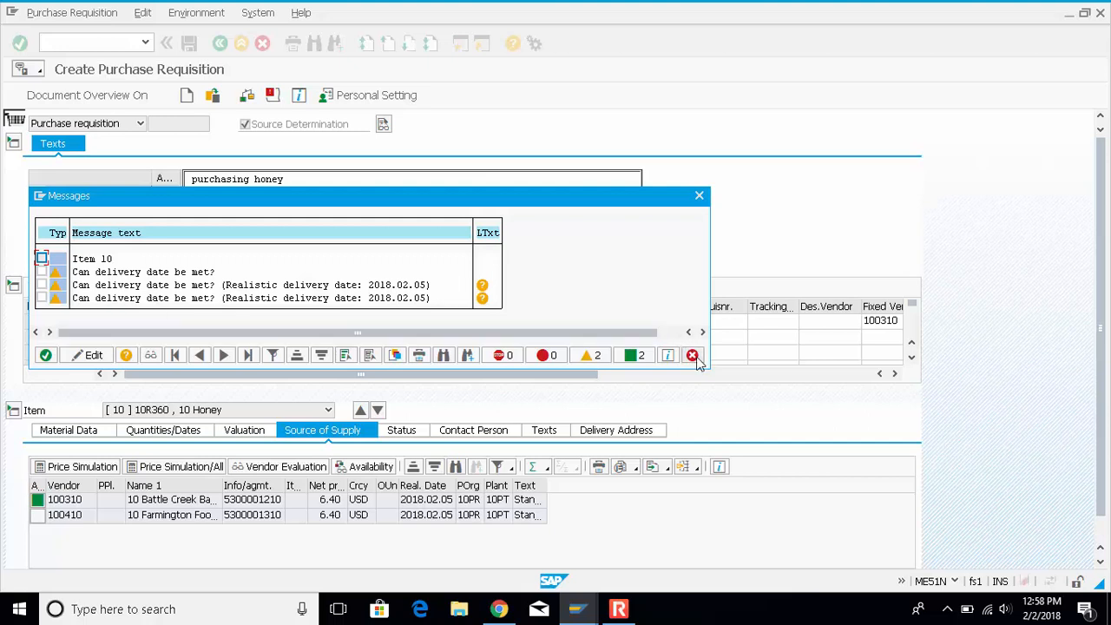
pyautogui.press('Return')
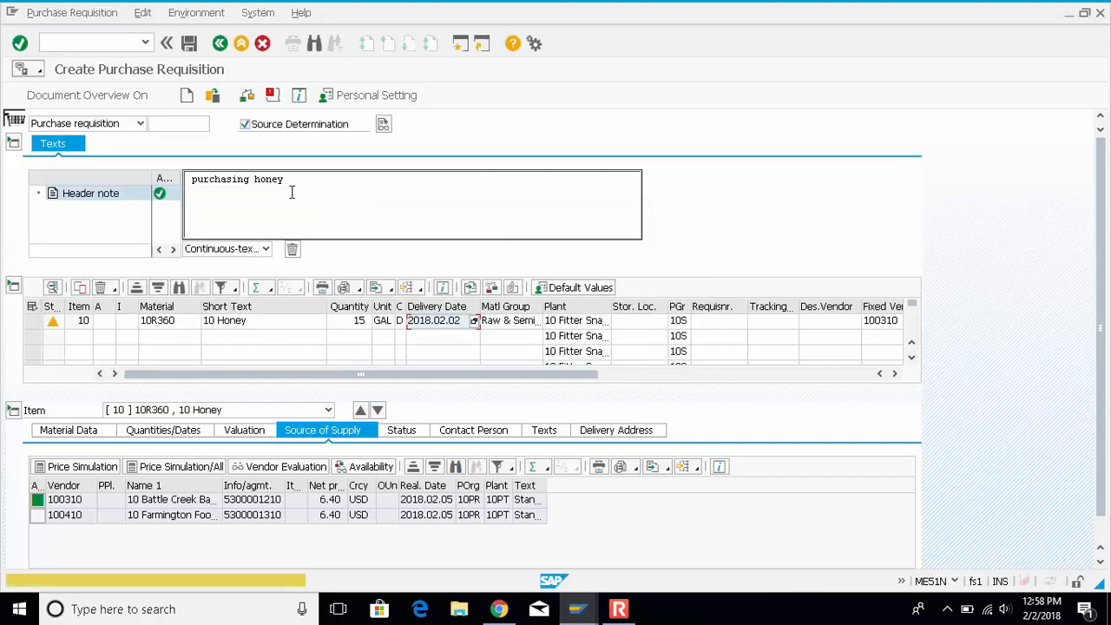
pyautogui.click(189, 45)
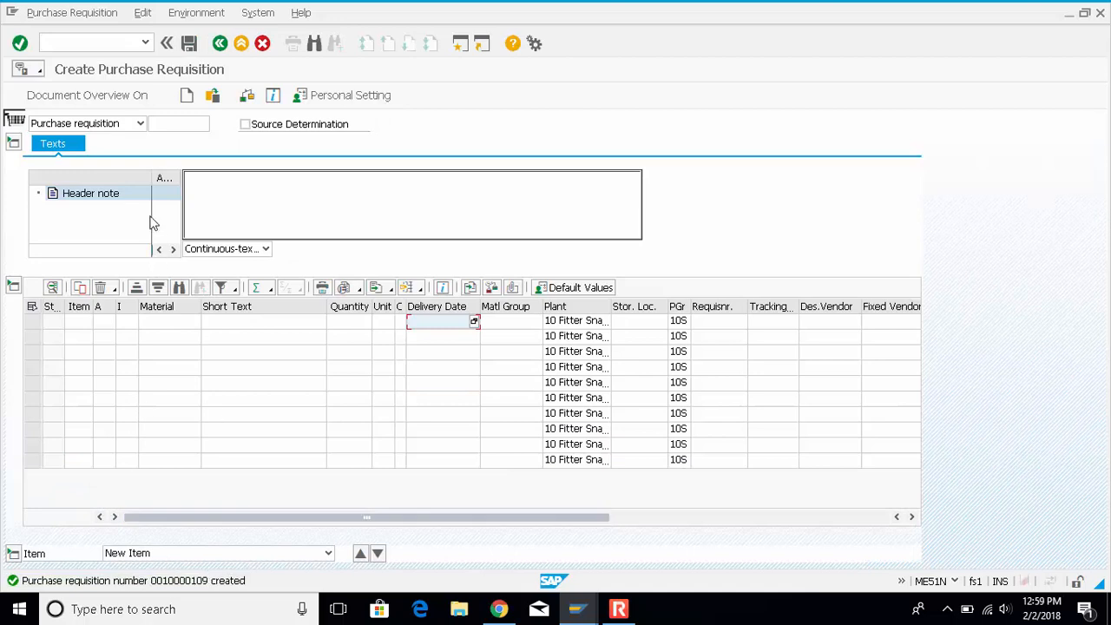
# Open the stock/requirements list transaction MD04 in a new session
pyautogui.click(65, 45)
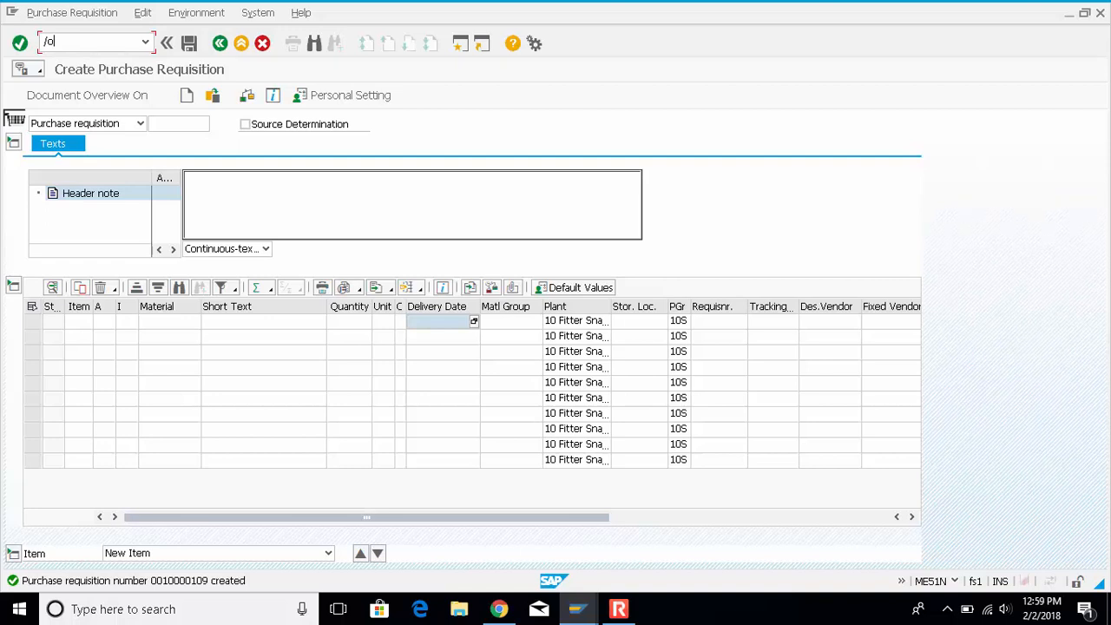
pyautogui.write('/nmd04')
pyautogui.press('Return')
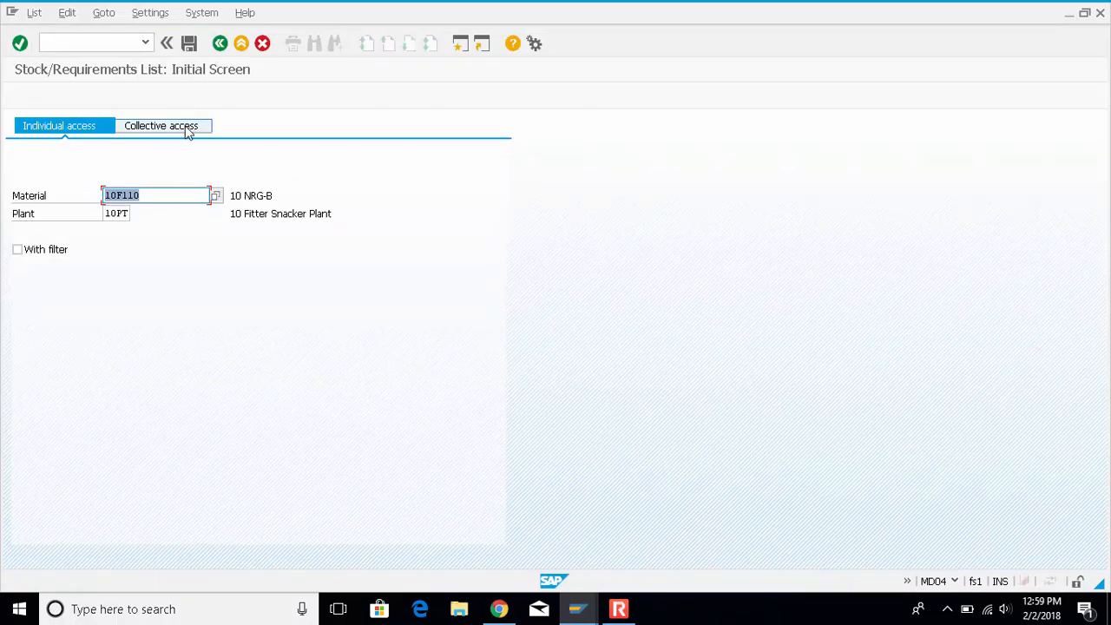
# Display the stock/requirements list for material 10R360 and examine the purchase requisition's quantities and MRP element data
pyautogui.click(168, 195)
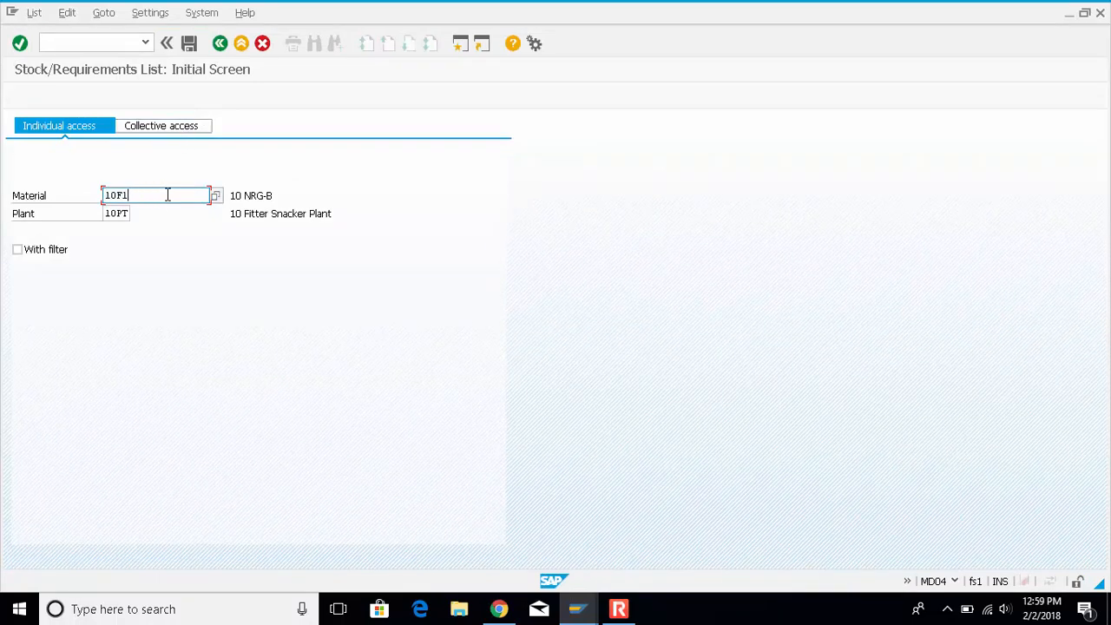
pyautogui.press('BackSpace')
pyautogui.press('BackSpace')
pyautogui.write('r')
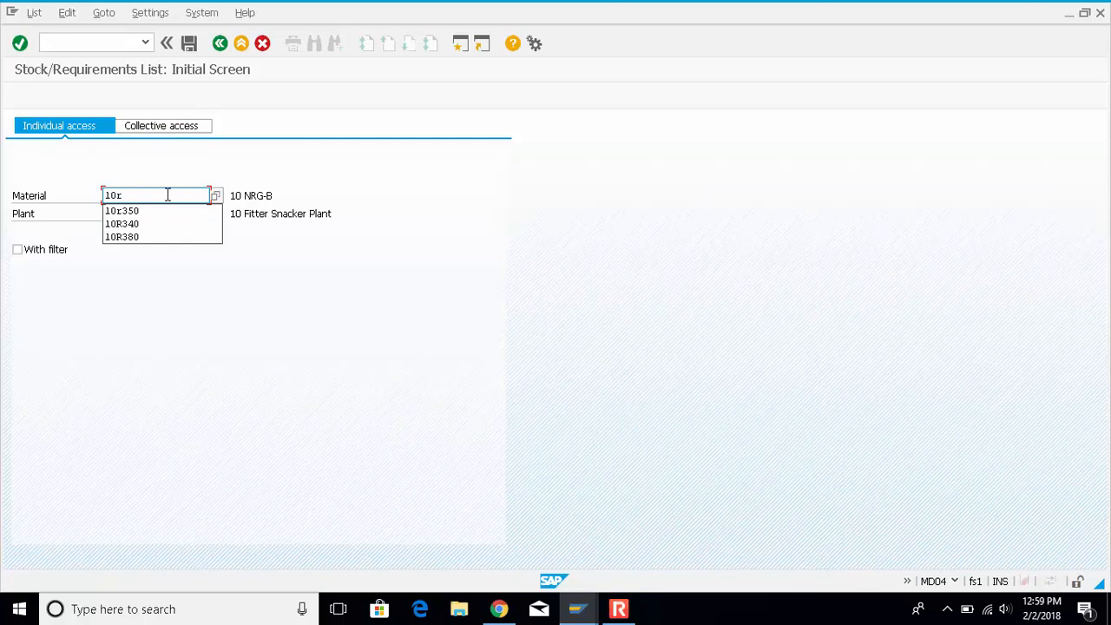
pyautogui.write('360')
pyautogui.press('Return')
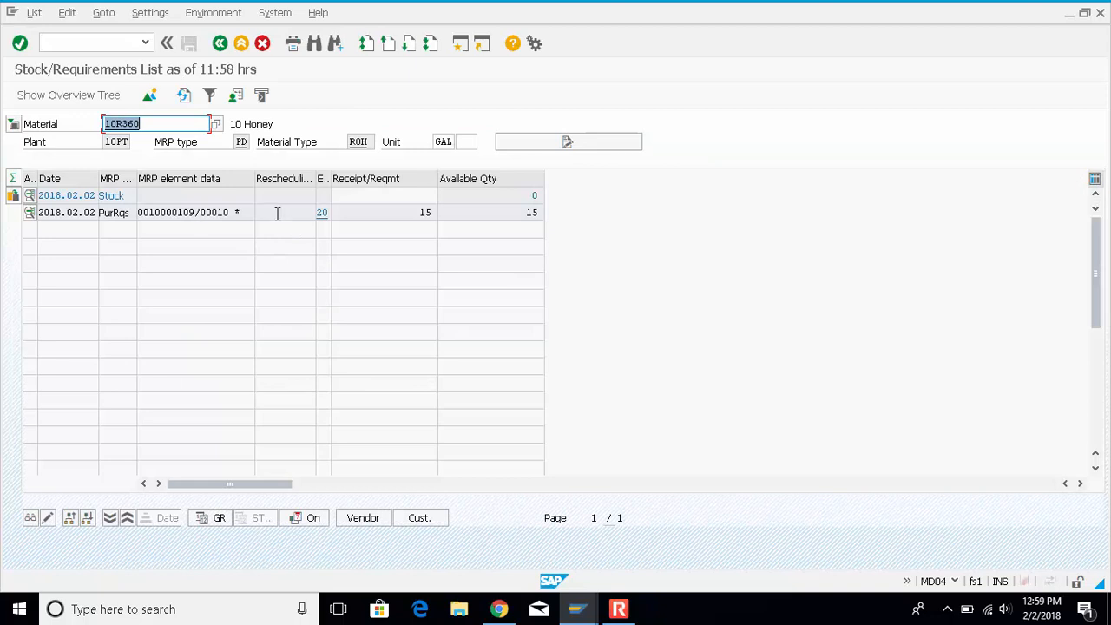
pyautogui.moveTo(404, 212); pyautogui.dragTo(437, 212)
pyautogui.moveTo(507, 216); pyautogui.dragTo(562, 206)
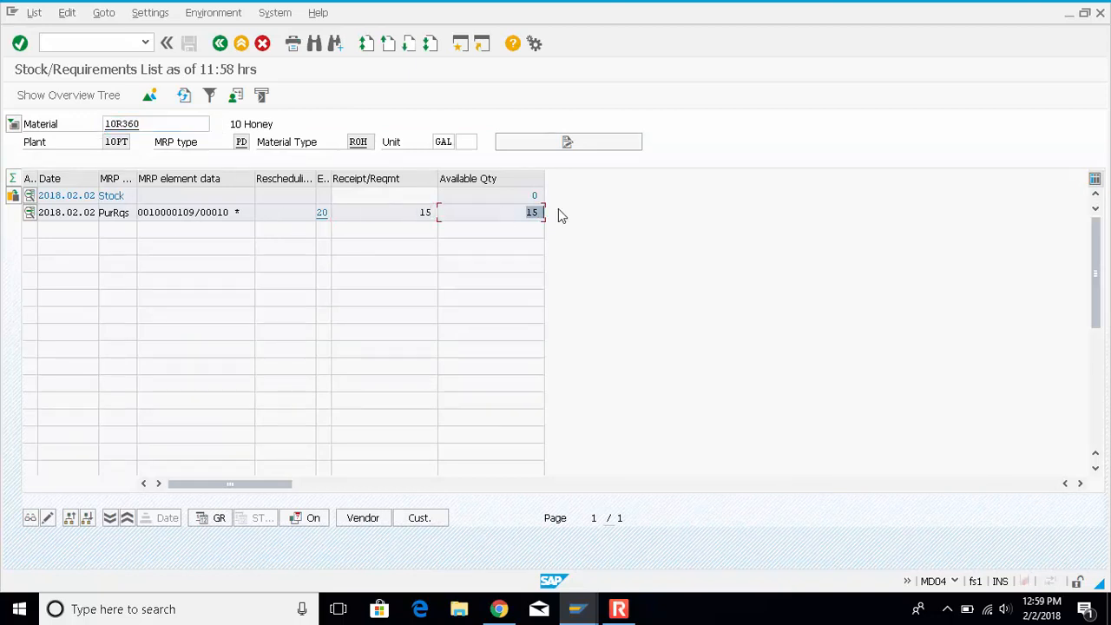
pyautogui.click(113, 212)
pyautogui.click(198, 197)
pyautogui.moveTo(194, 213); pyautogui.dragTo(147, 218)
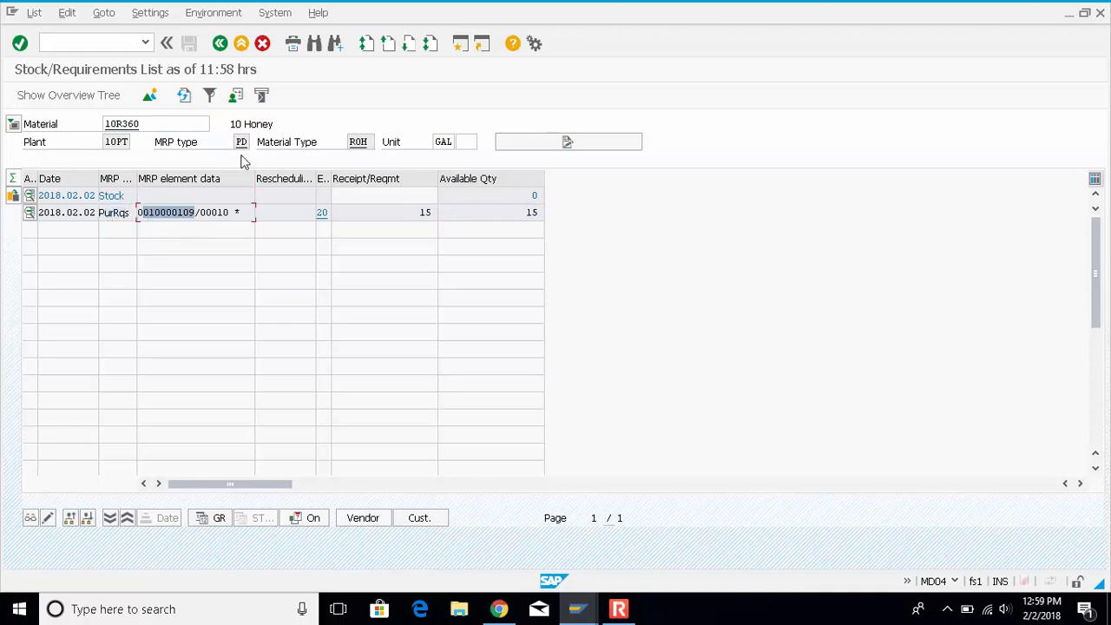
# From the purchase requisition session, open ME21N in a new session and select the newest requisition in the document overview
pyautogui.click(578, 612)
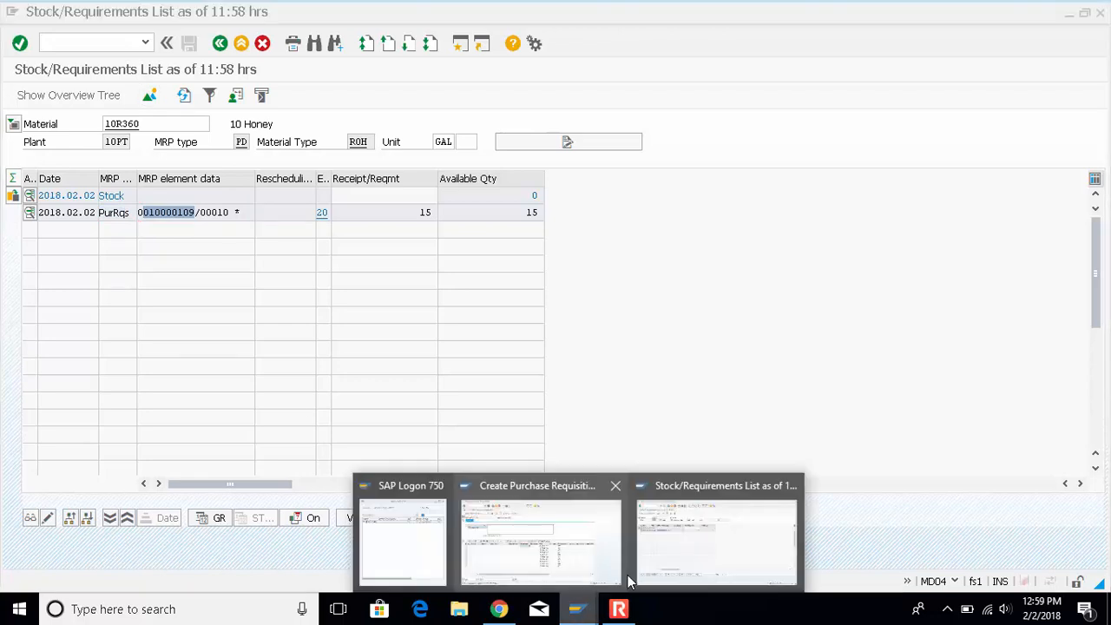
pyautogui.click(560, 560)
pyautogui.click(102, 43)
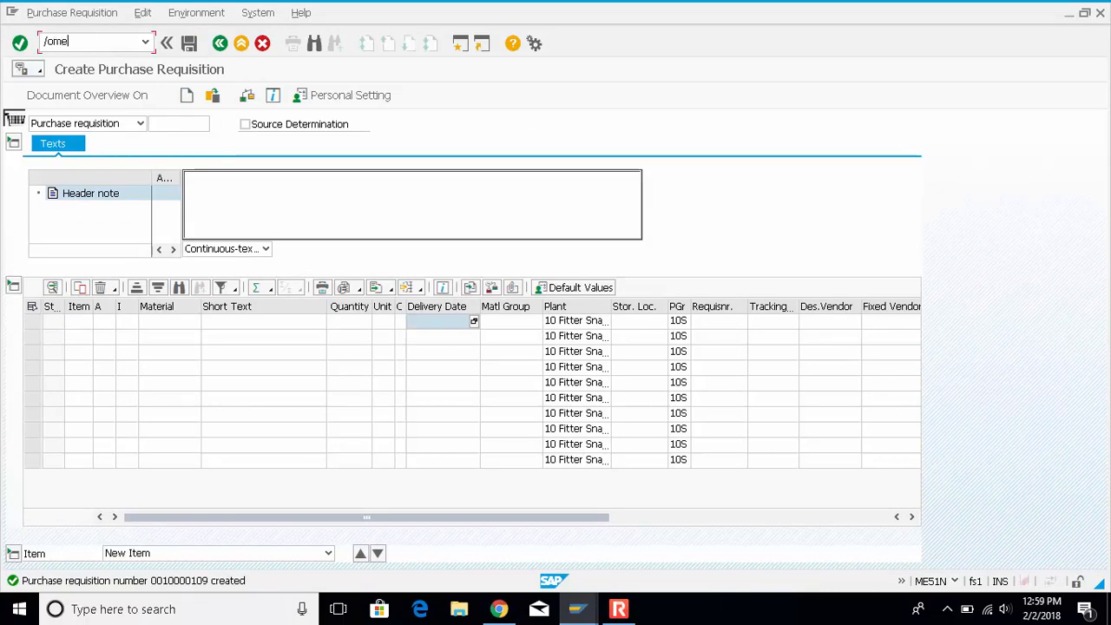
pyautogui.press('Return')
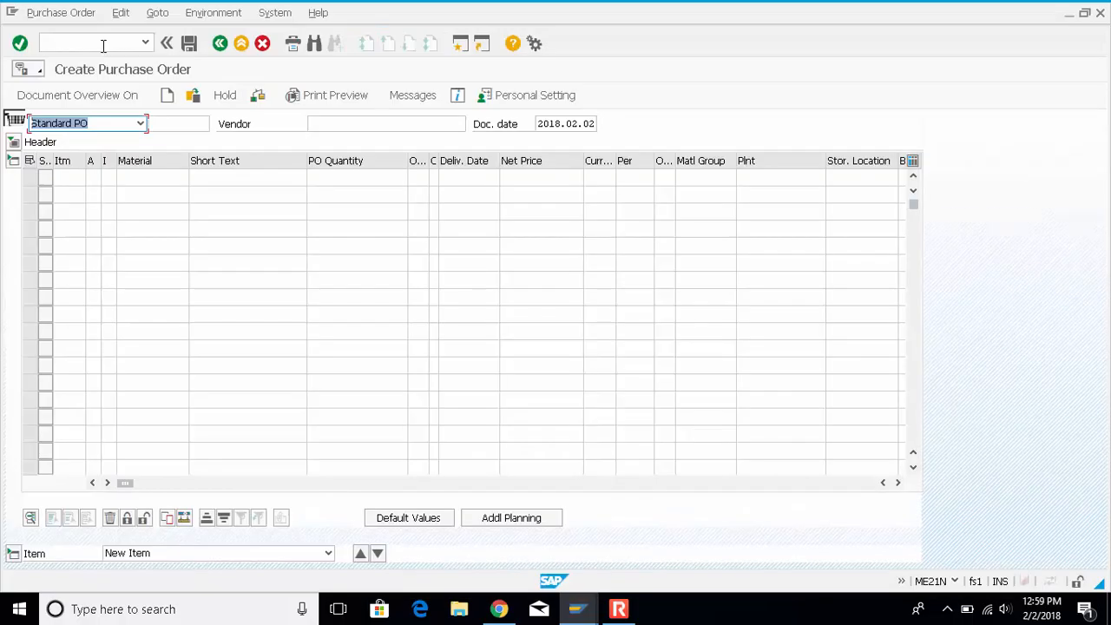
pyautogui.click(68, 97)
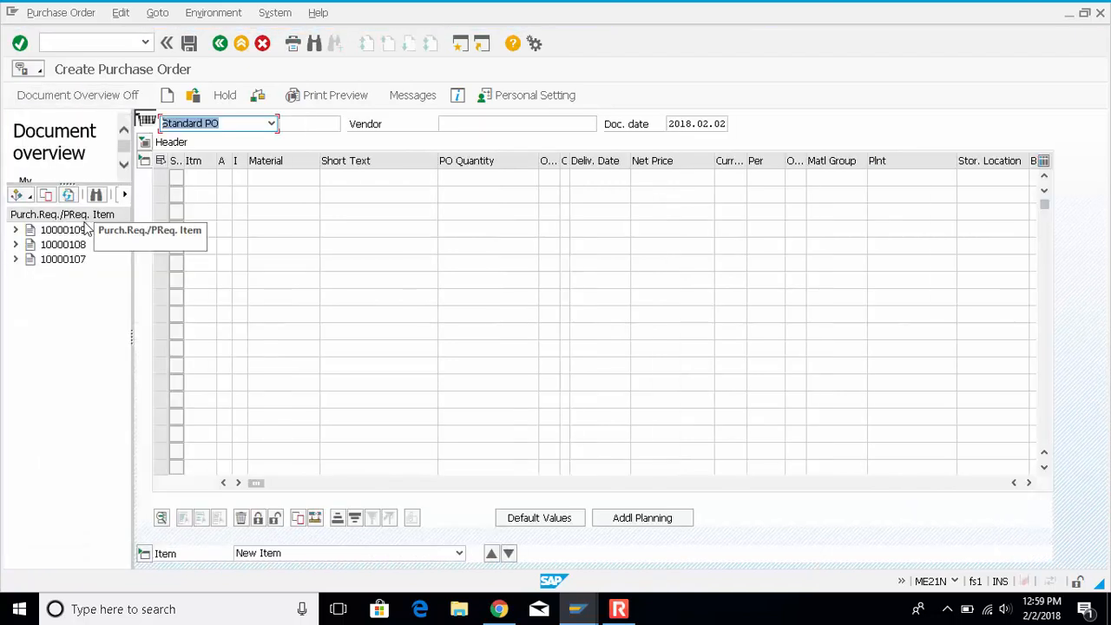
pyautogui.click(74, 230)
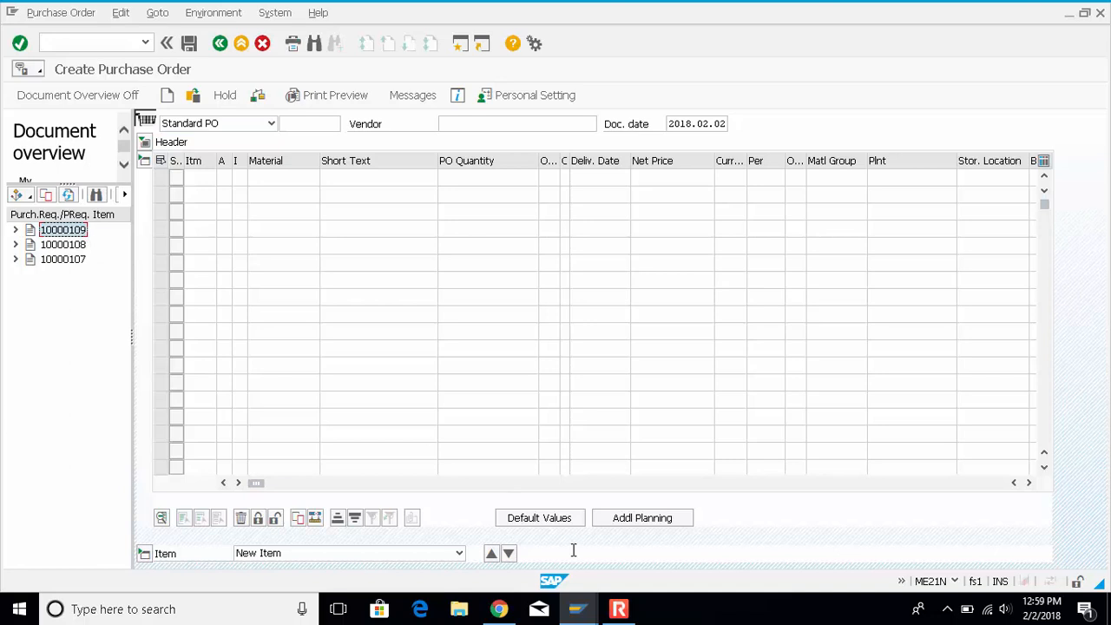
# Compare the selected requisition's number with the one in the stock/requirements list, and return to the purchase order
pyautogui.click(580, 612)
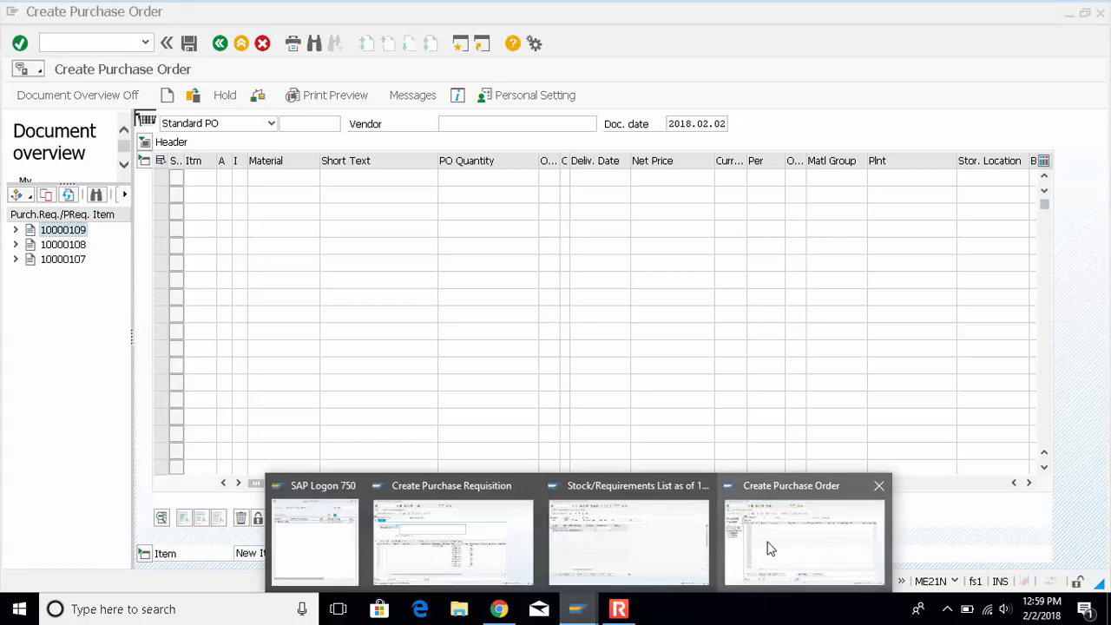
pyautogui.click(769, 549)
pyautogui.click(577, 610)
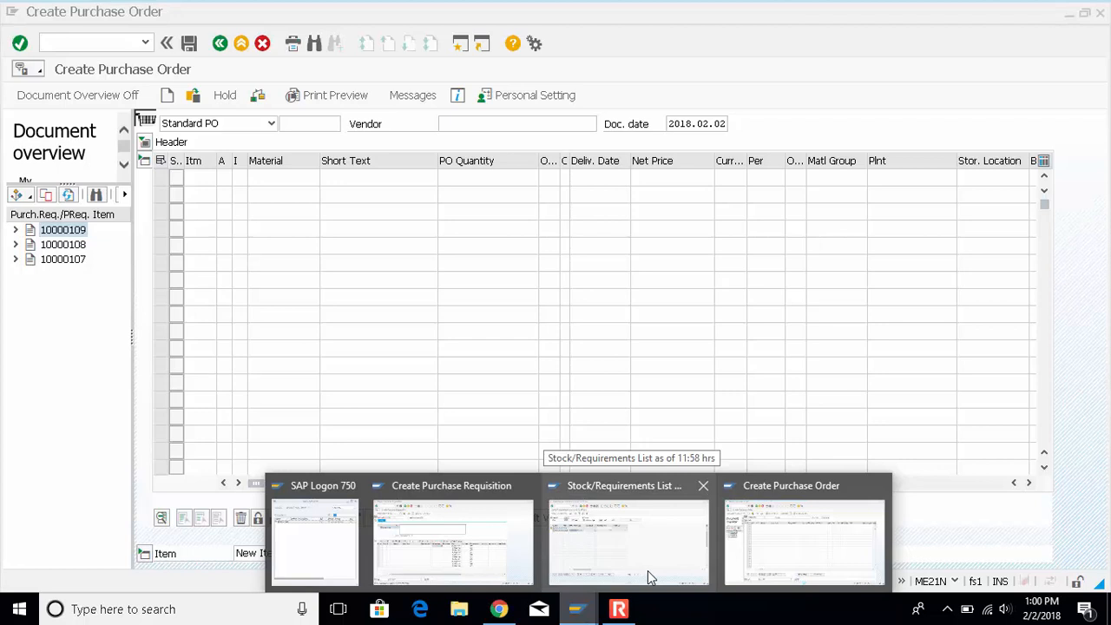
pyautogui.click(647, 571)
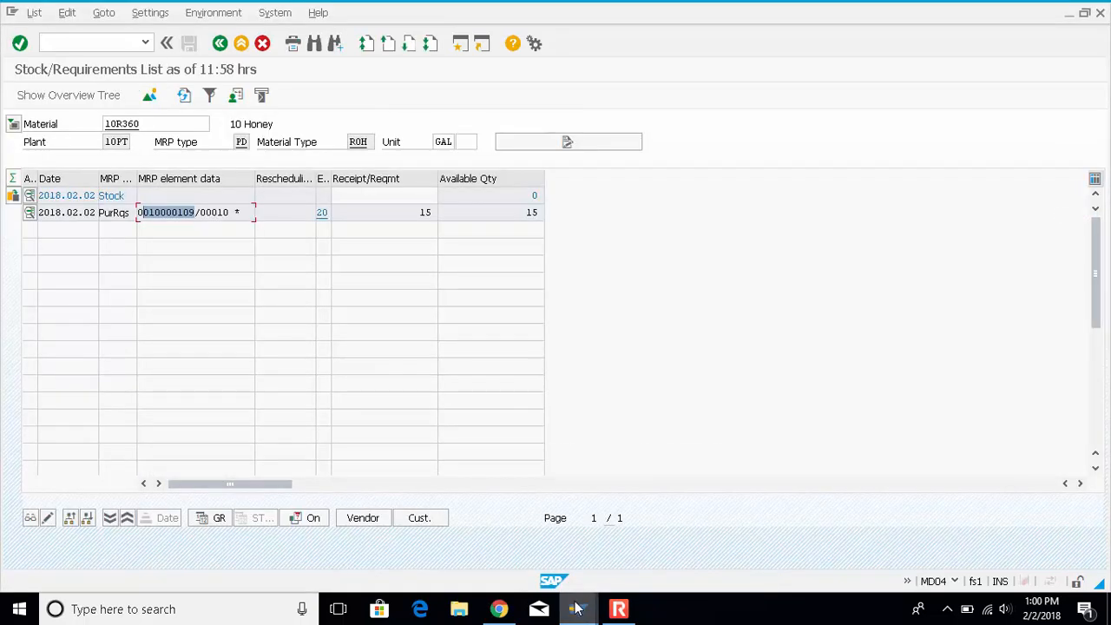
pyautogui.moveTo(577, 609)
pyautogui.click(804, 540)
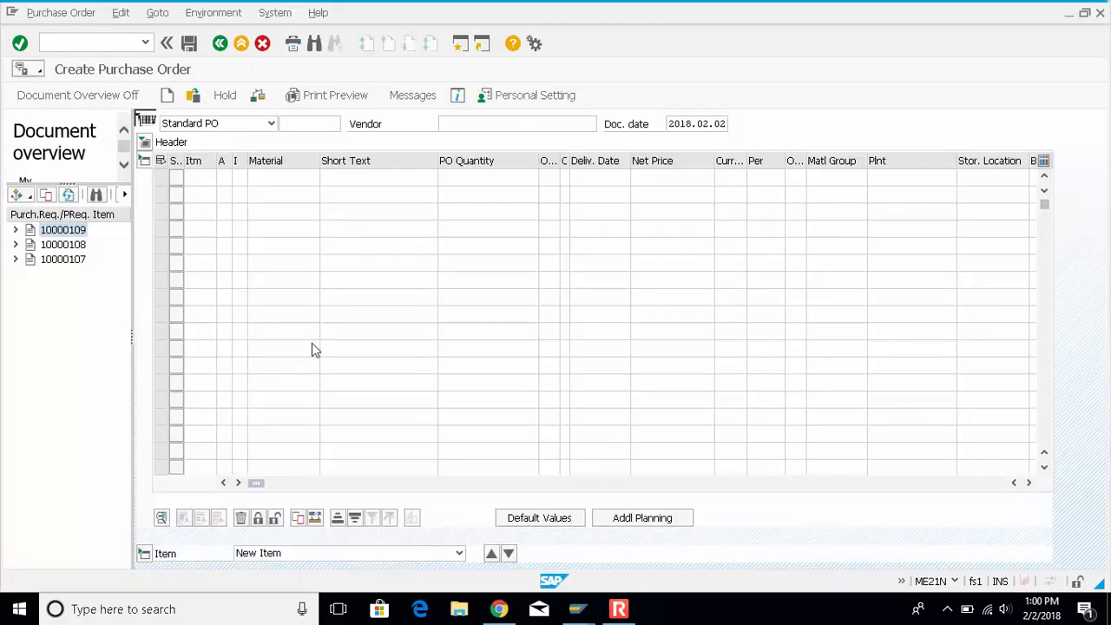
# Adopt the selected honey requisition into the purchase order and check the order for messages
pyautogui.click(51, 194)
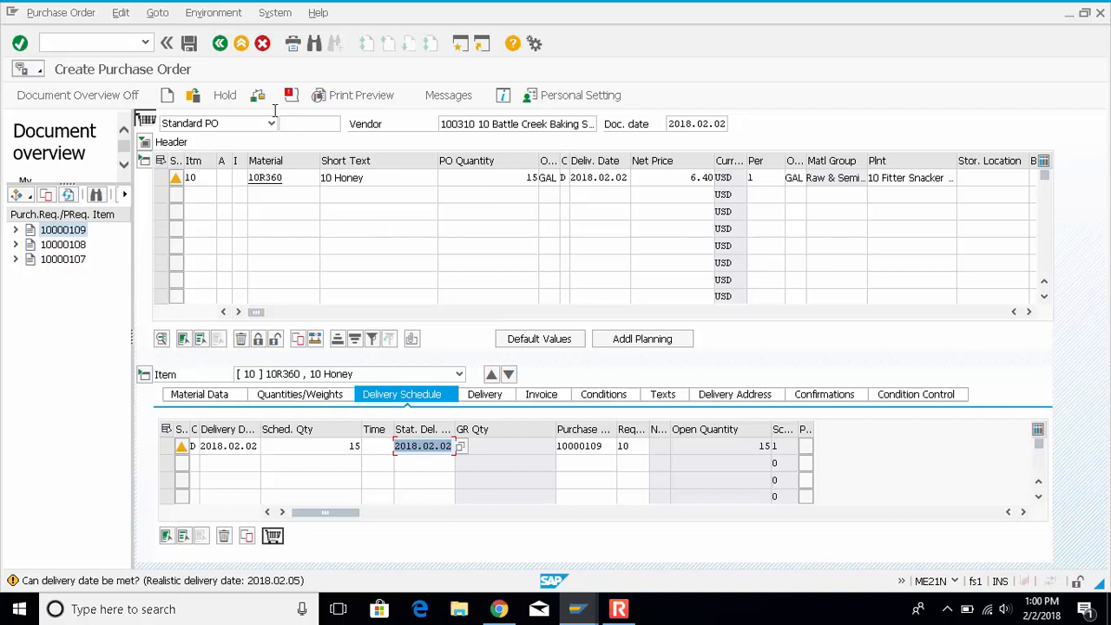
pyautogui.click(260, 98)
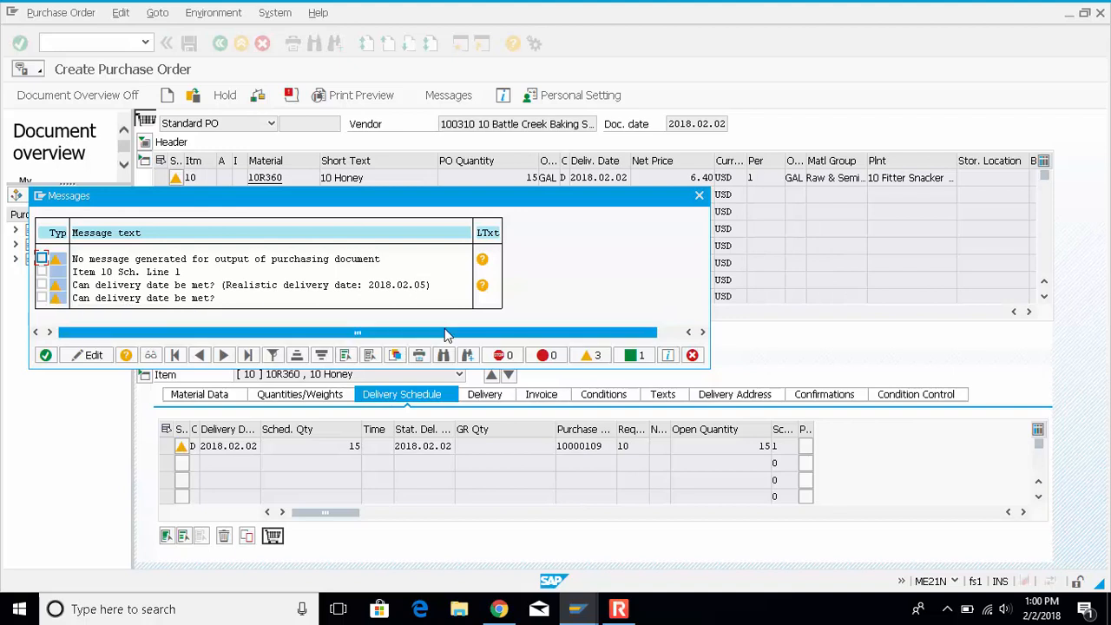
pyautogui.click(693, 356)
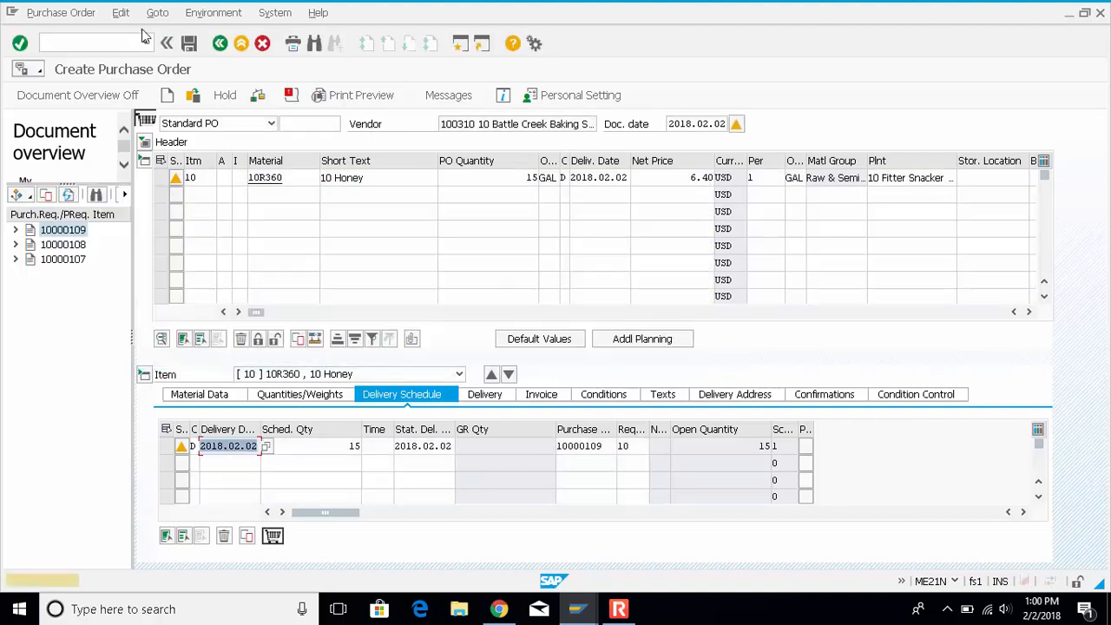
# Save the honey purchase order despite the system messages, and close the purchase requisition session
pyautogui.click(191, 45)
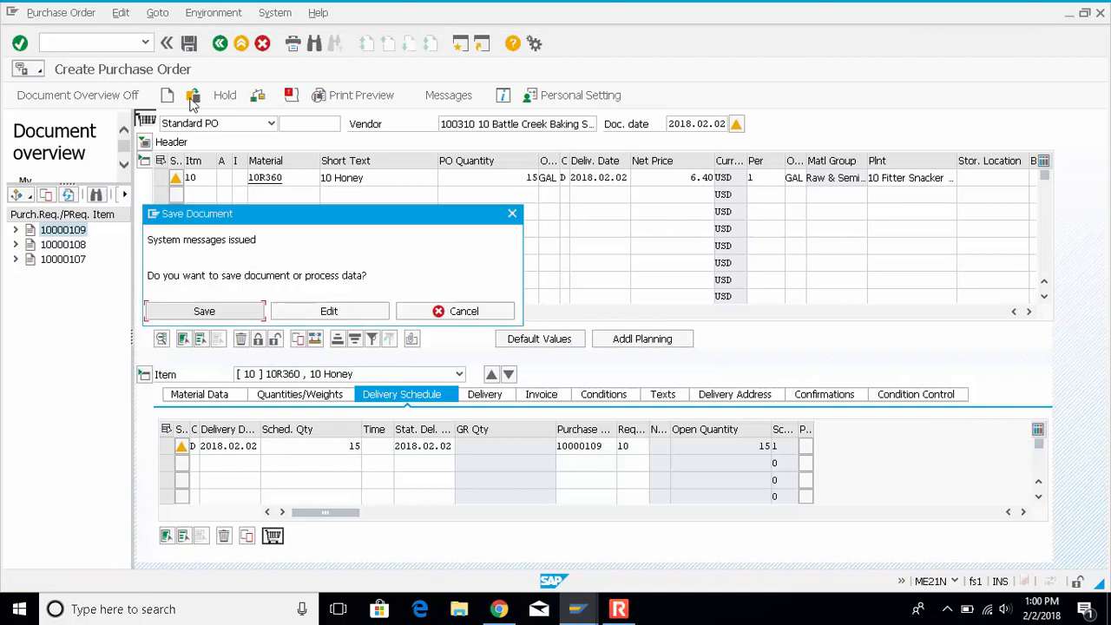
pyautogui.click(229, 310)
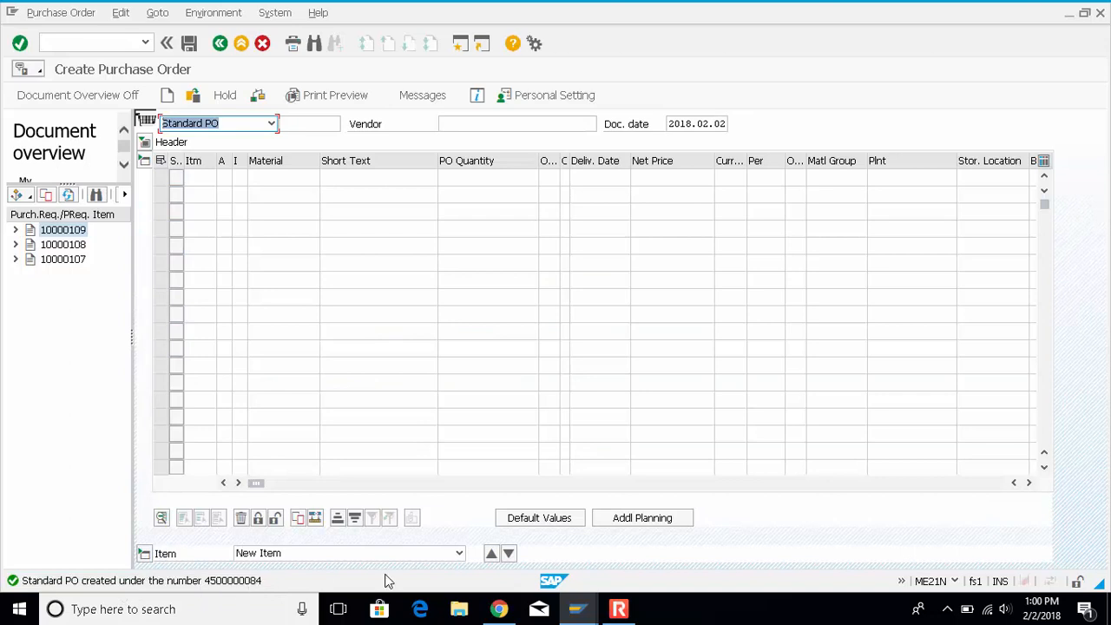
pyautogui.click(576, 609)
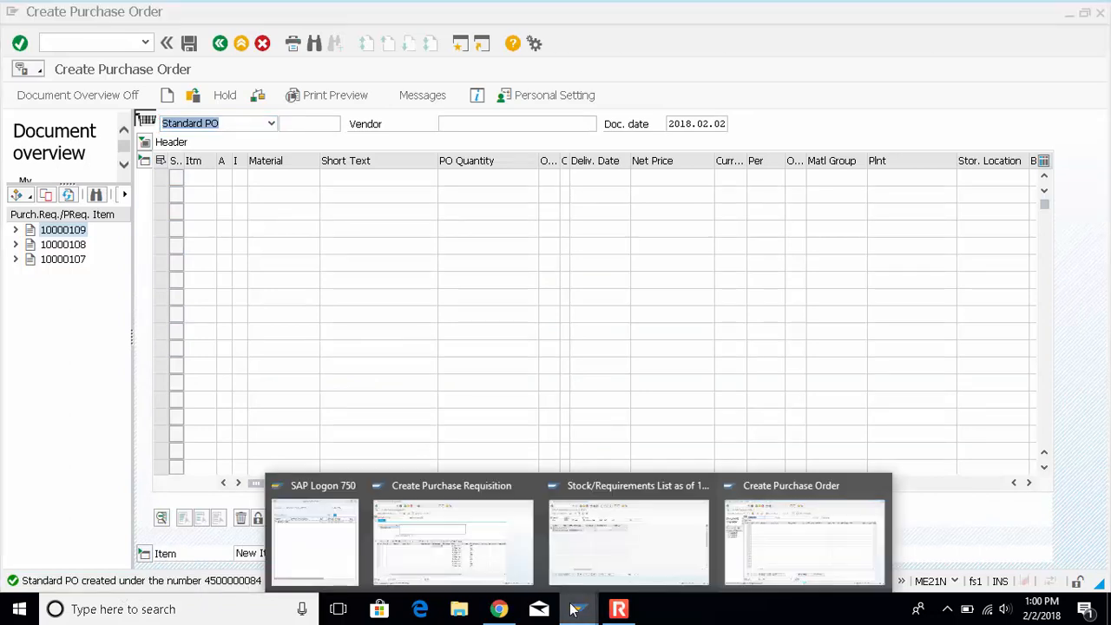
pyautogui.click(527, 486)
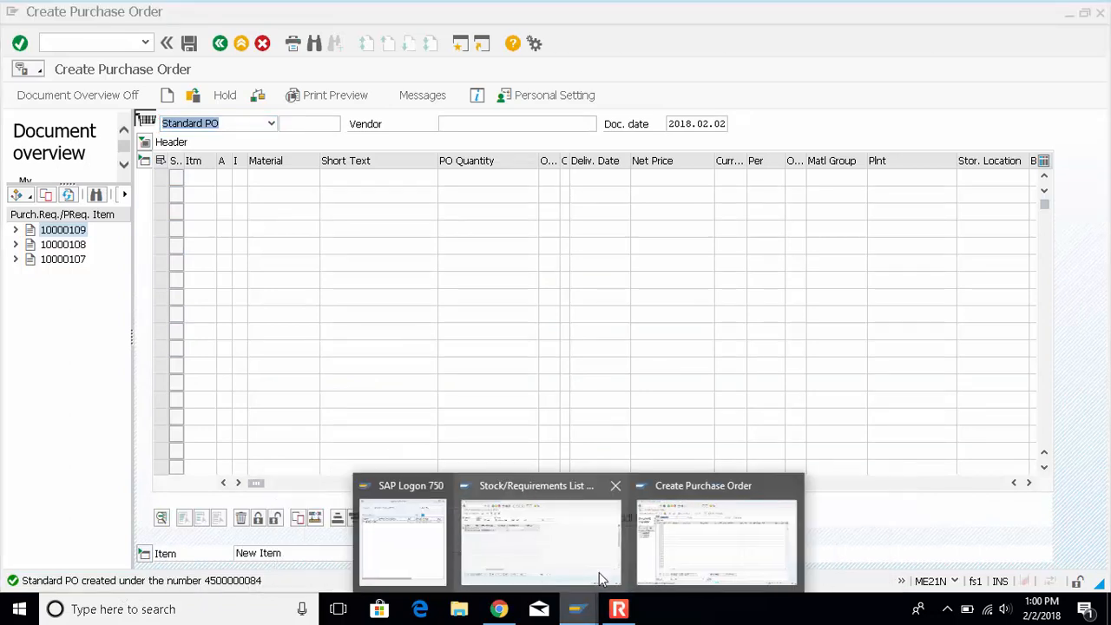
# Refresh the stock/requirements list for material 10R360 and examine the purchase order item's receipt quantity
pyautogui.click(533, 520)
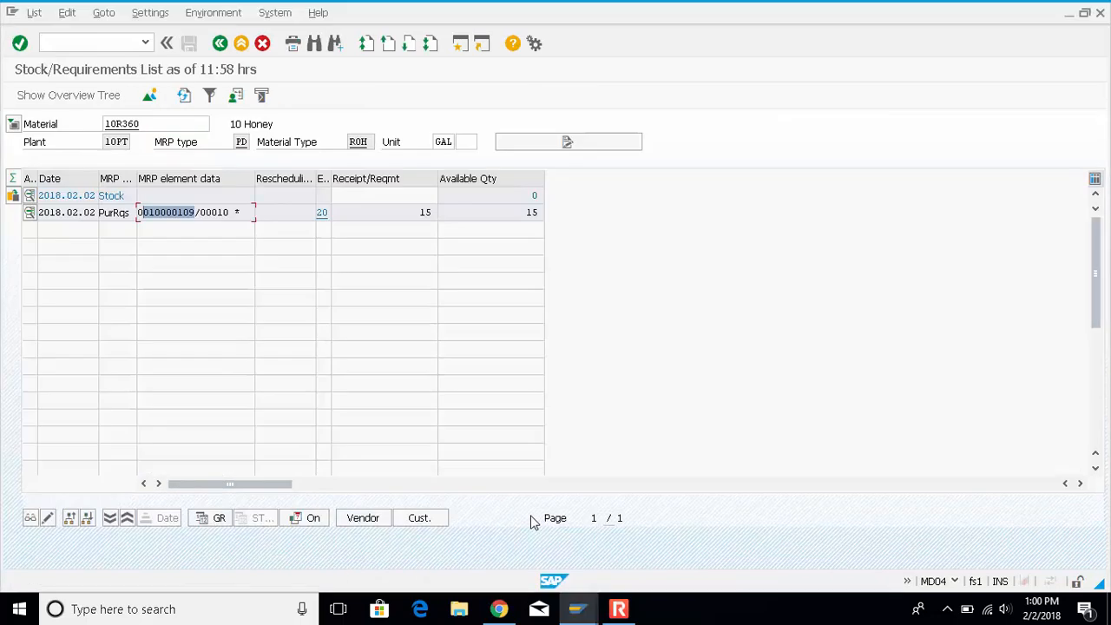
pyautogui.click(184, 95)
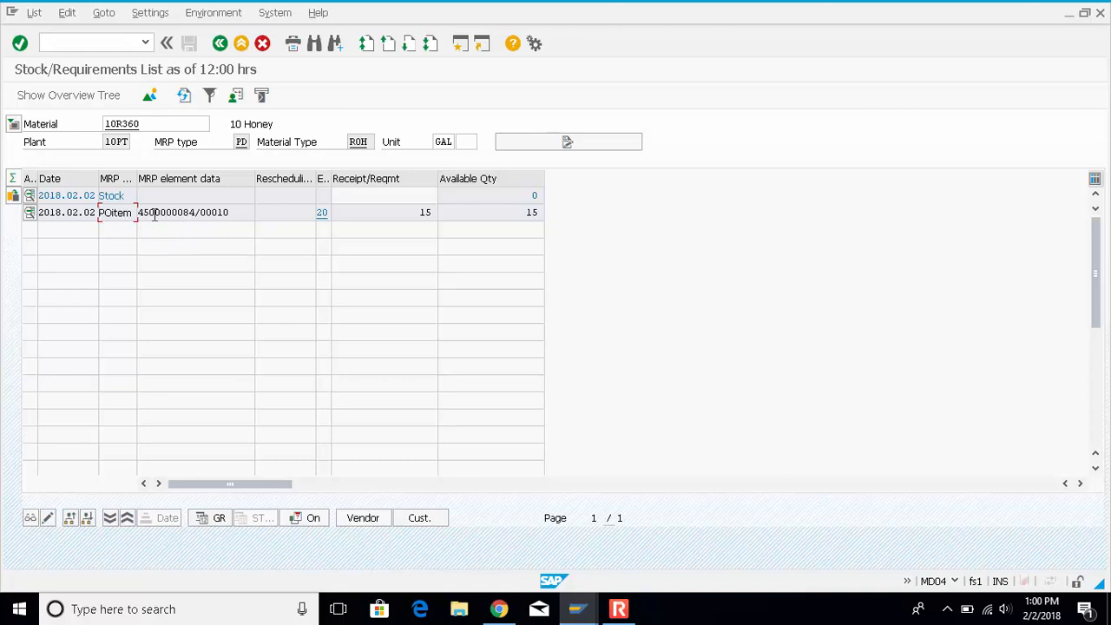
pyautogui.moveTo(420, 212); pyautogui.dragTo(498, 218)
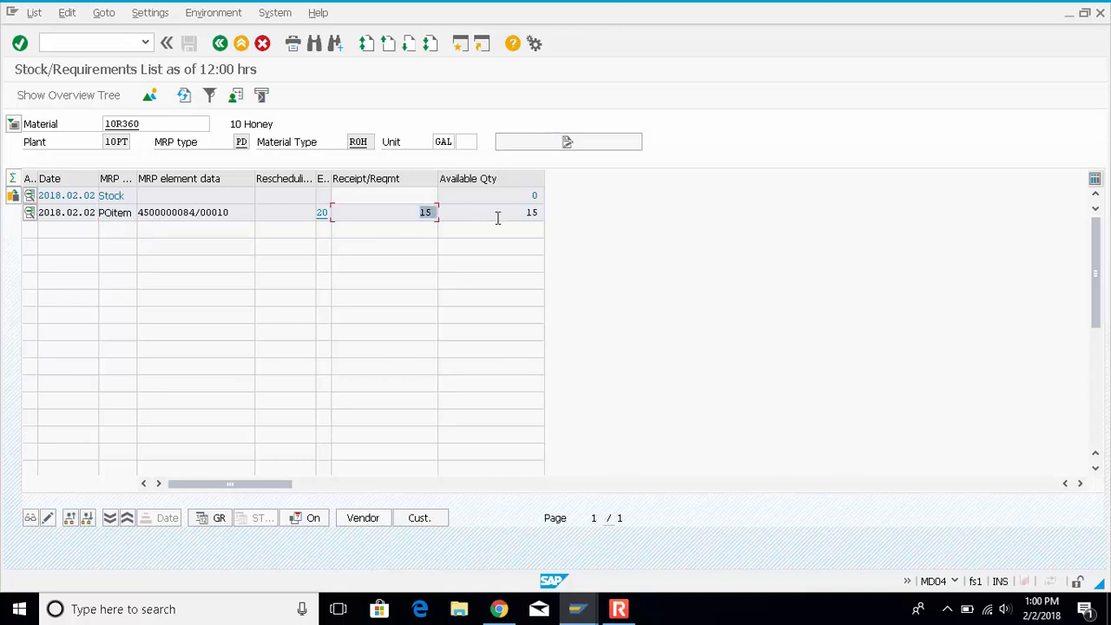
# Return to the purchase order session and start transaction MIGO in its place
pyautogui.click(575, 608)
pyautogui.click(533, 569)
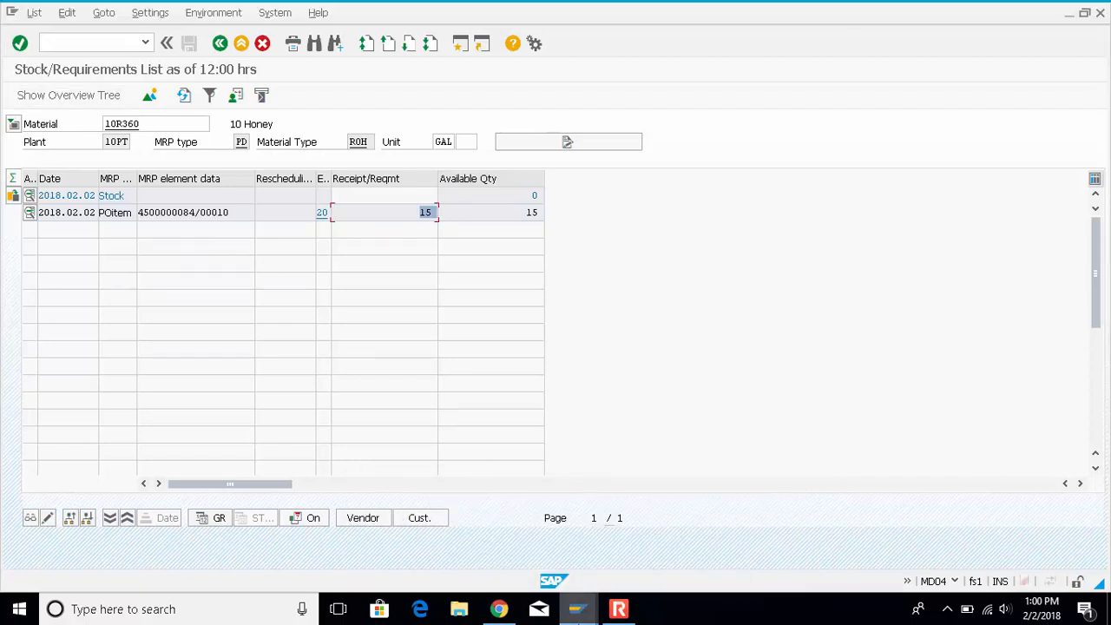
pyautogui.click(576, 608)
pyautogui.click(703, 580)
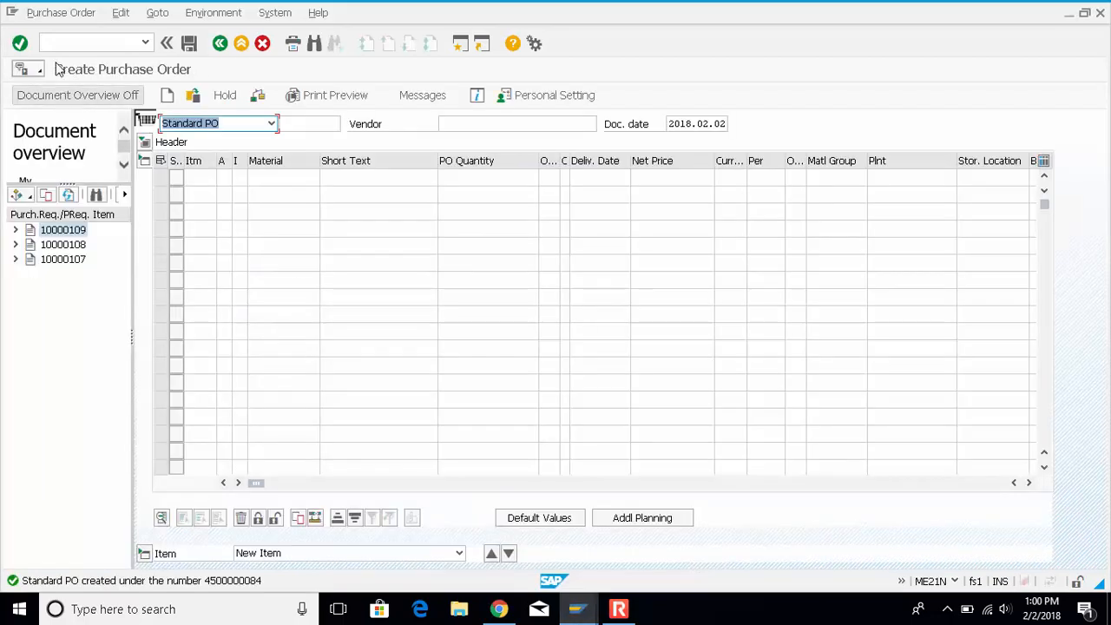
pyautogui.click(96, 43)
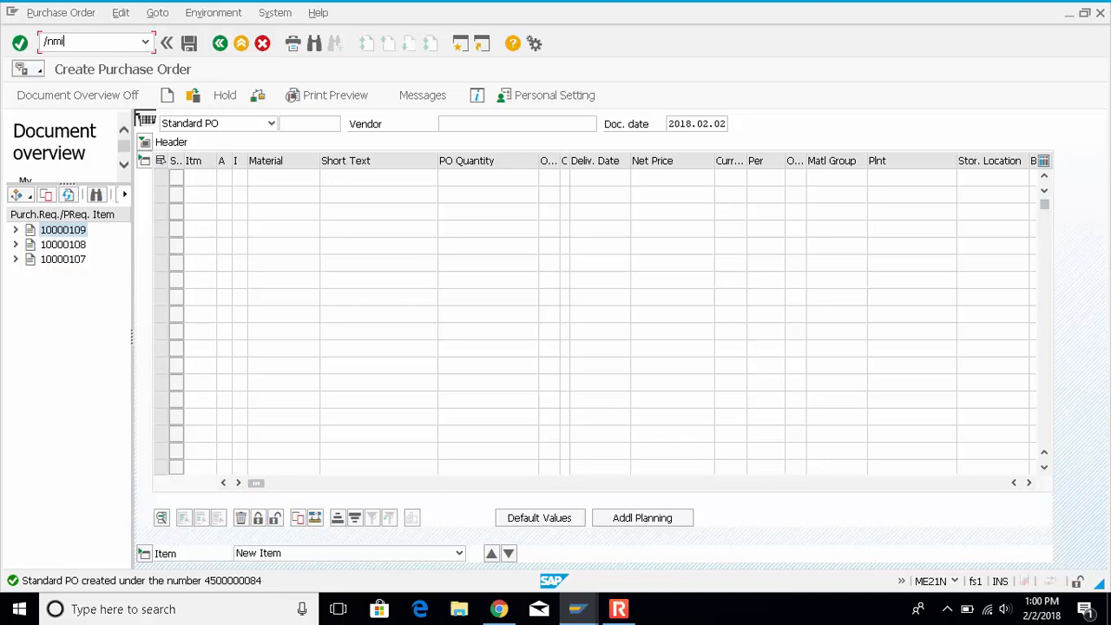
pyautogui.press('Return')
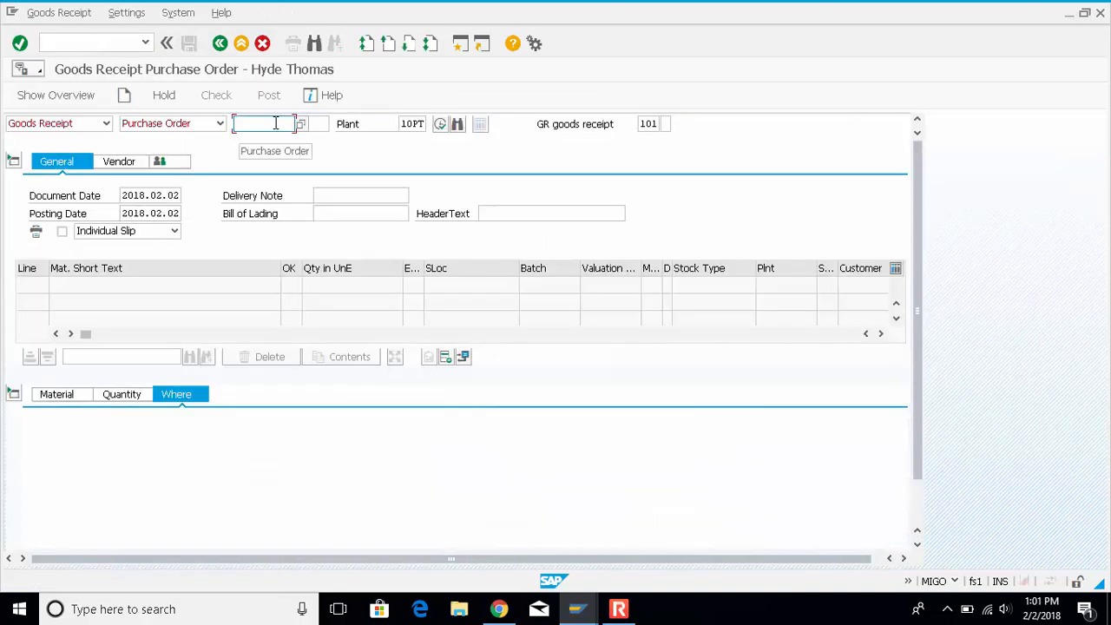
# Copy the purchase order number from the stock/requirements list and load that order into the goods receipt
pyautogui.click(576, 609)
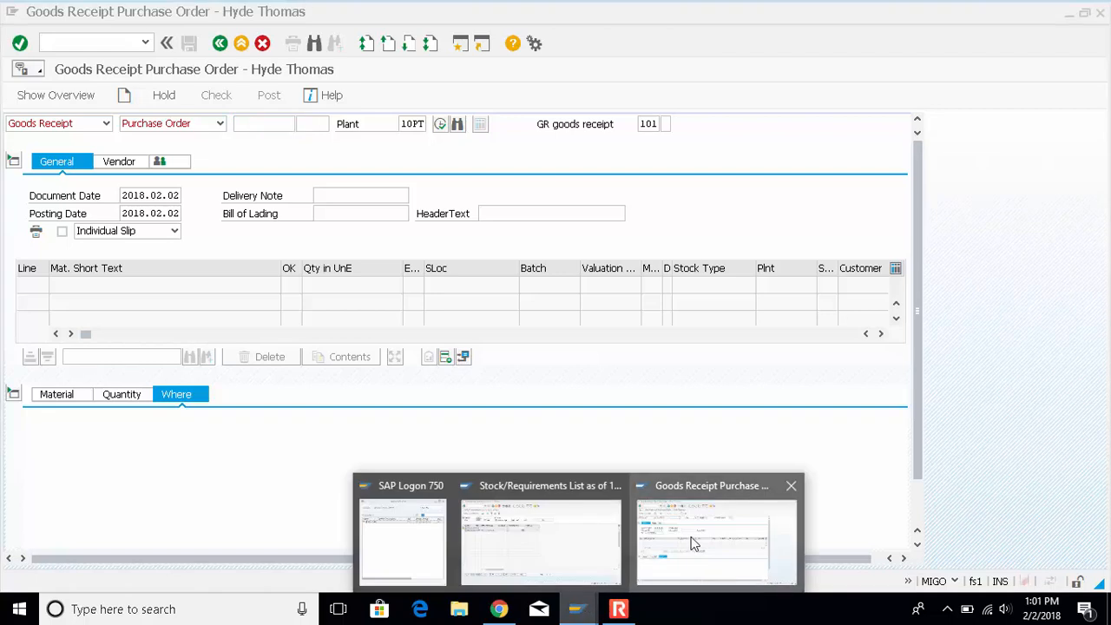
pyautogui.click(539, 543)
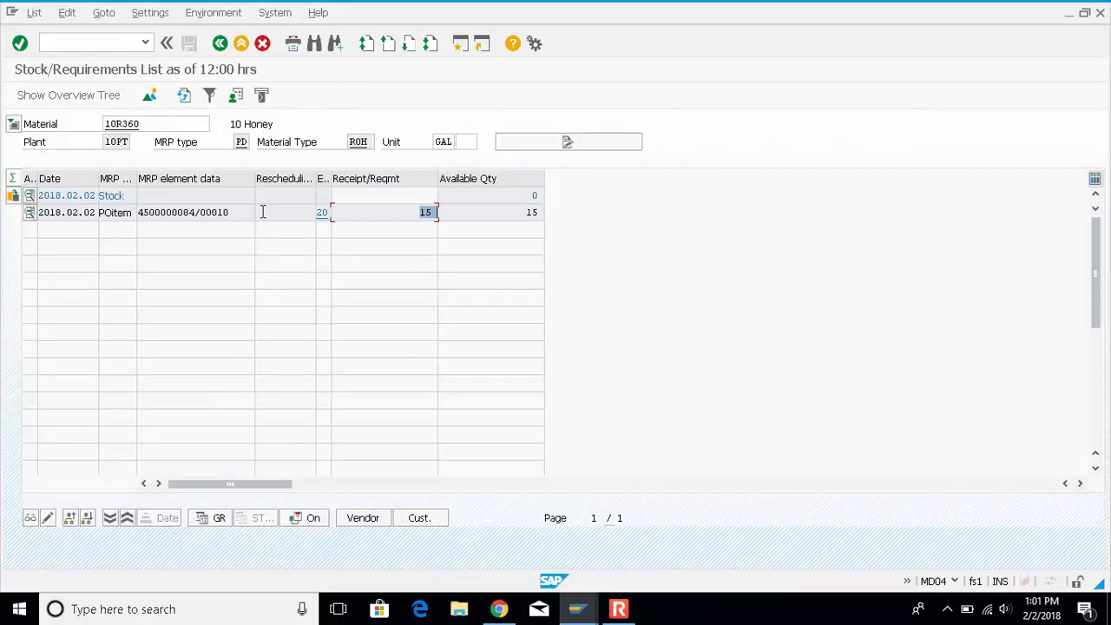
pyautogui.moveTo(198, 215); pyautogui.dragTo(132, 213)
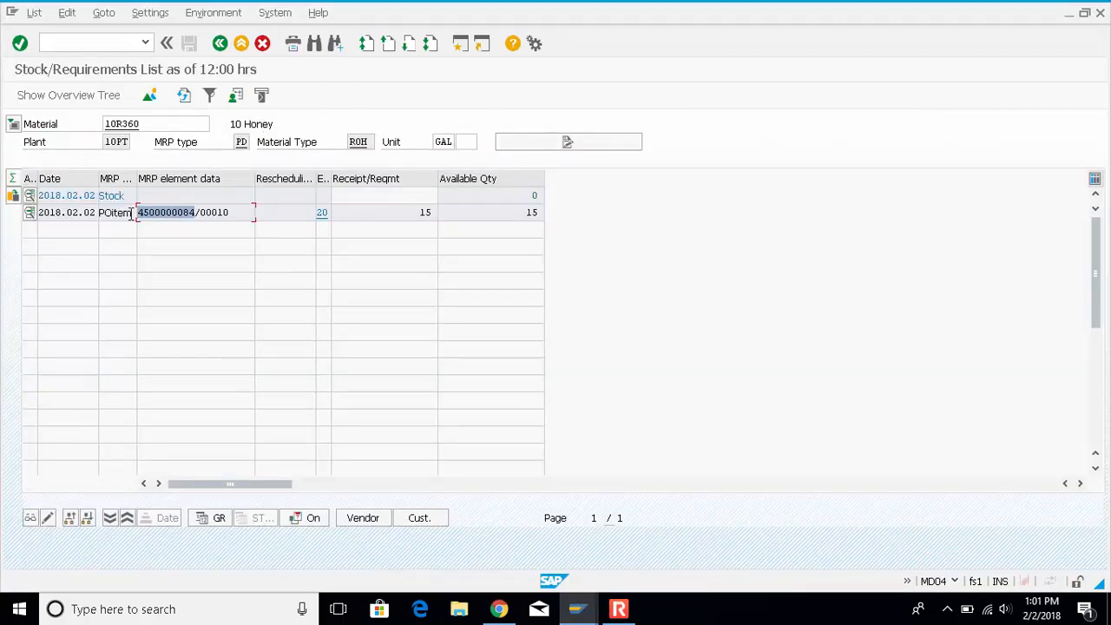
pyautogui.hotkey('ctrl', 'c')
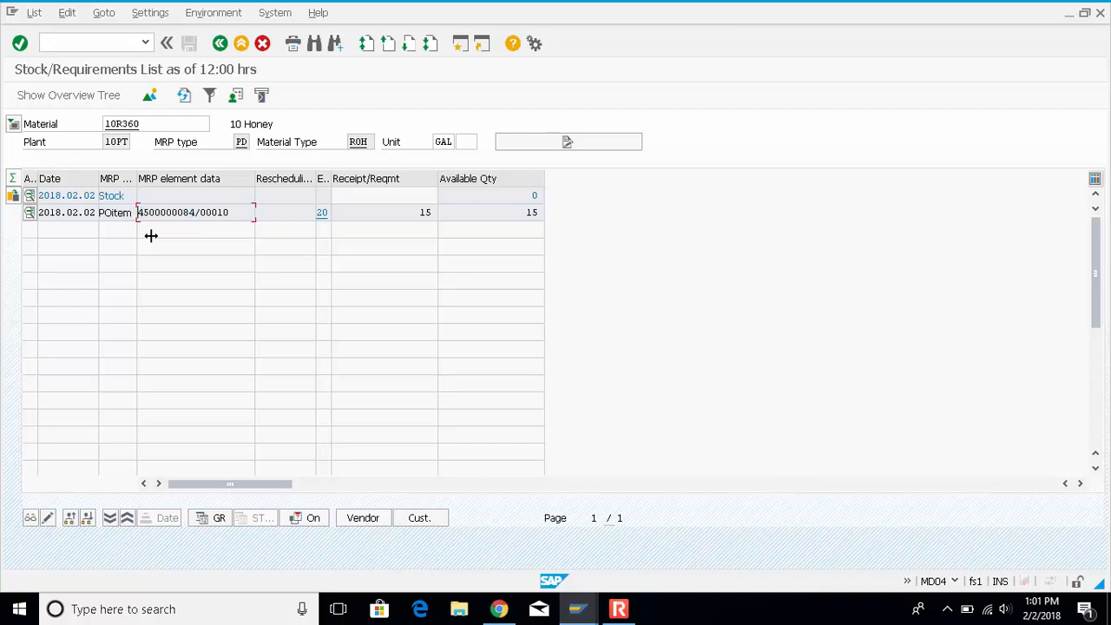
pyautogui.click(589, 616)
pyautogui.click(688, 555)
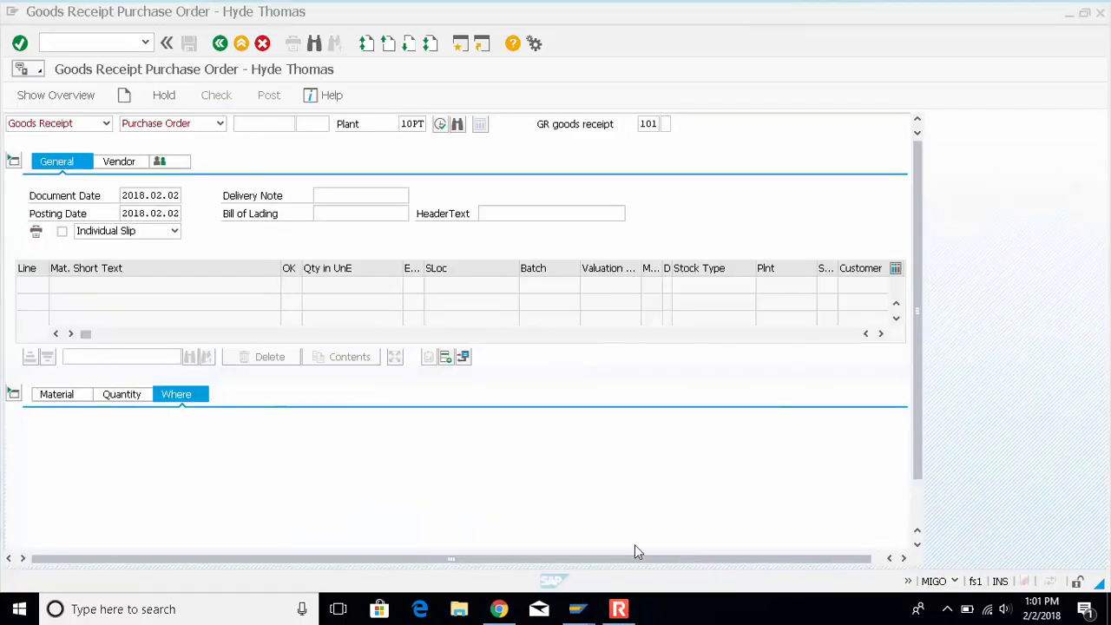
pyautogui.hotkey('ctrl', 'v')
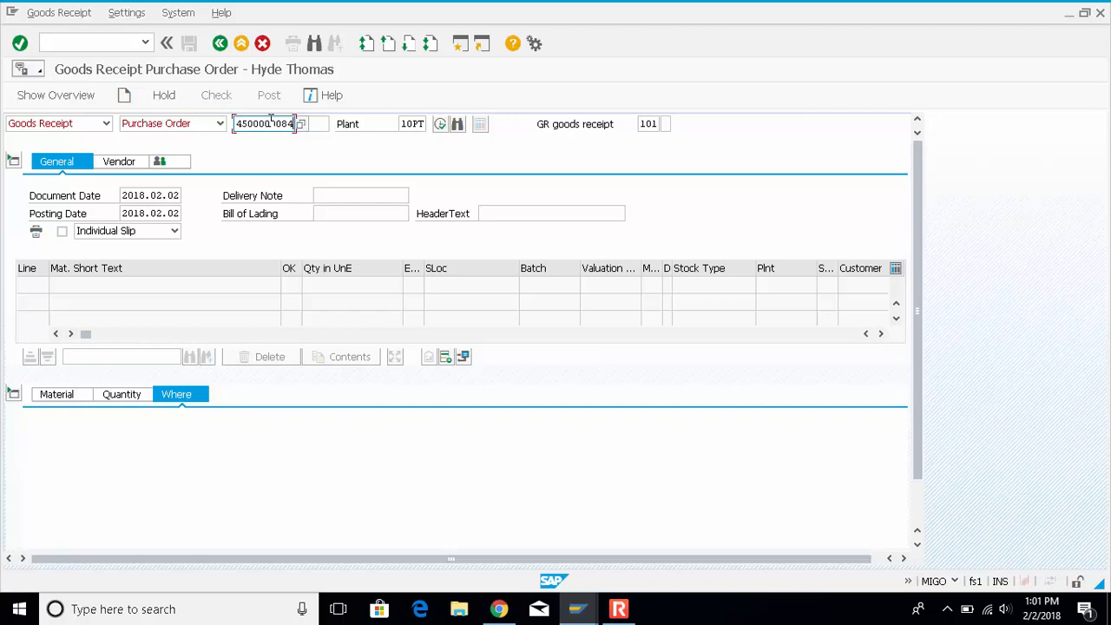
pyautogui.press('Return')
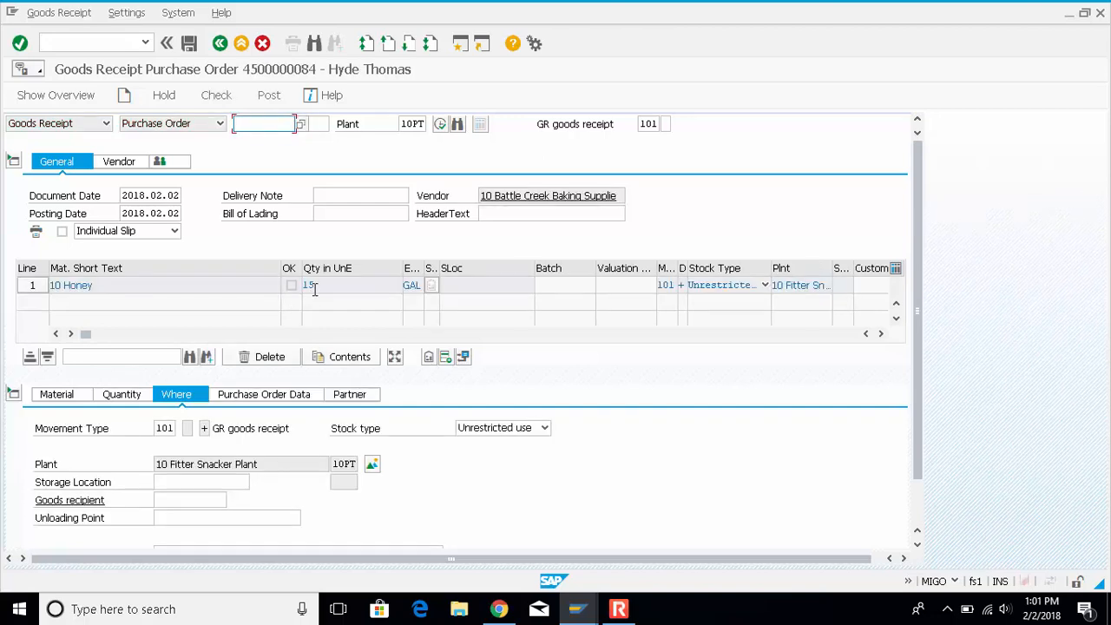
# Set the honey item's storage location to 100 Raw Materials and mark the item as OK
pyautogui.scroll(-1, 390, 474)
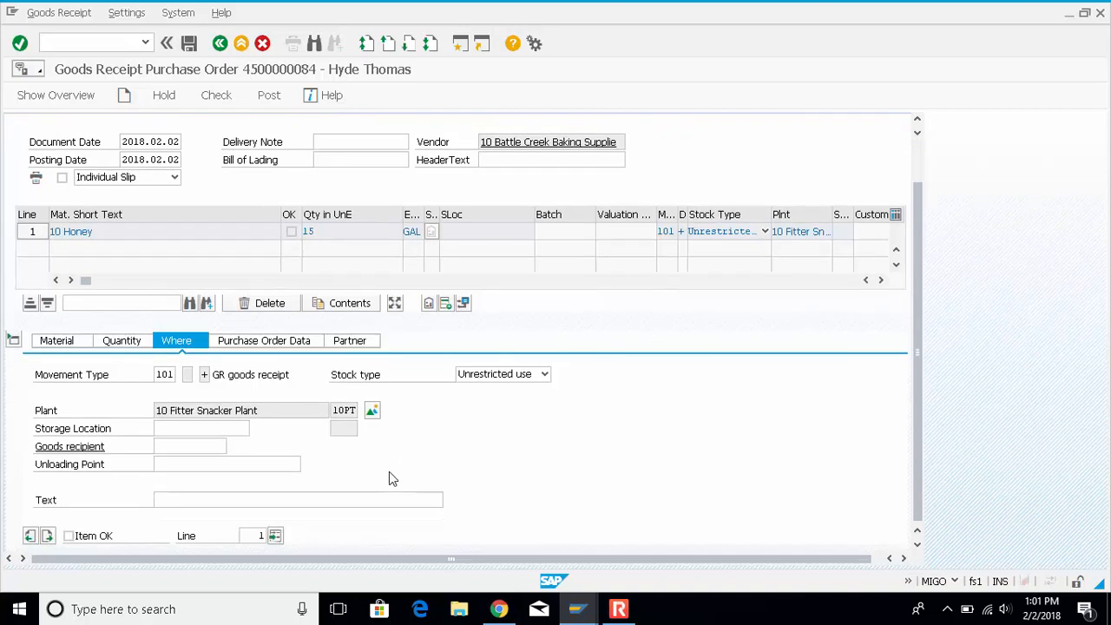
pyautogui.click(205, 429)
pyautogui.click(258, 431)
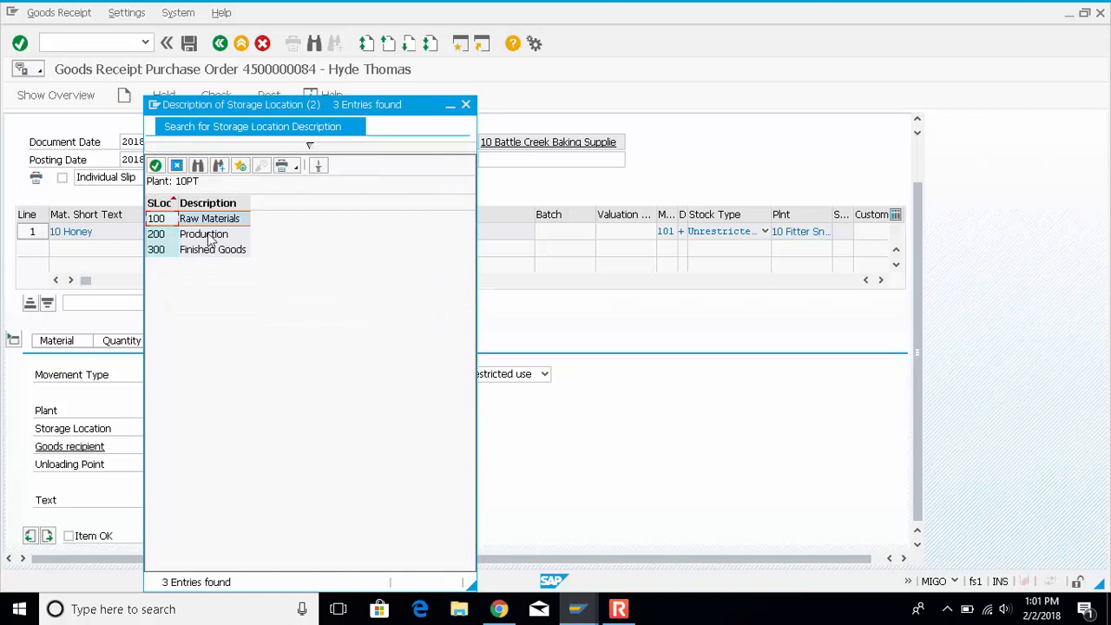
pyautogui.doubleClick(231, 218)
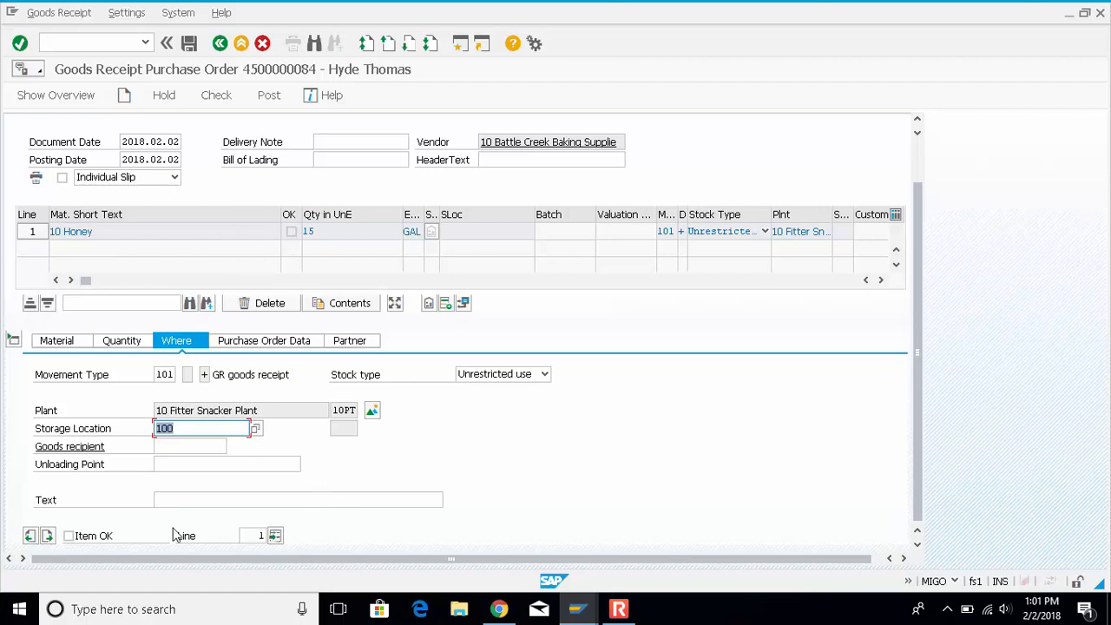
pyautogui.click(69, 537)
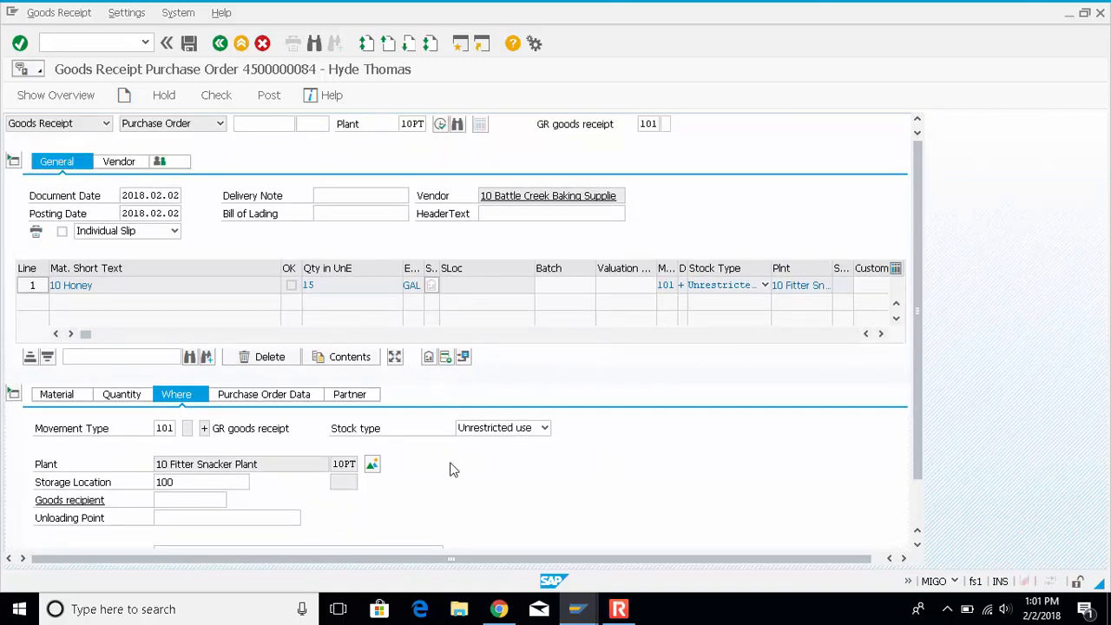
# Check the goods receipt document for errors and post it
pyautogui.scroll(-2, 452, 469)
pyautogui.scroll(2, 577, 464)
pyautogui.click(218, 97)
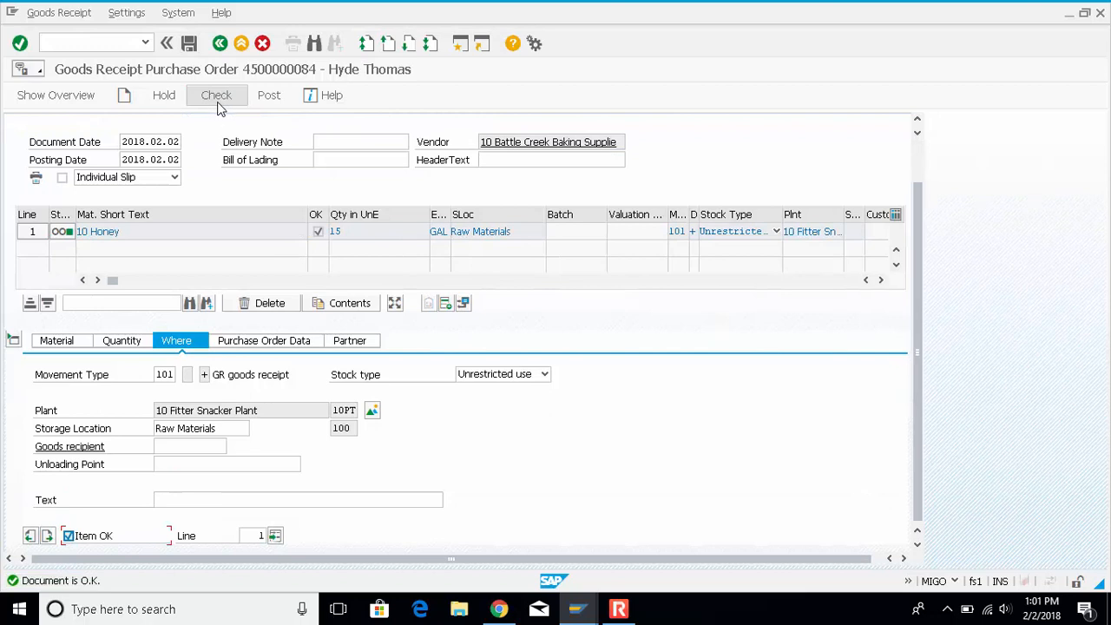
pyautogui.click(189, 44)
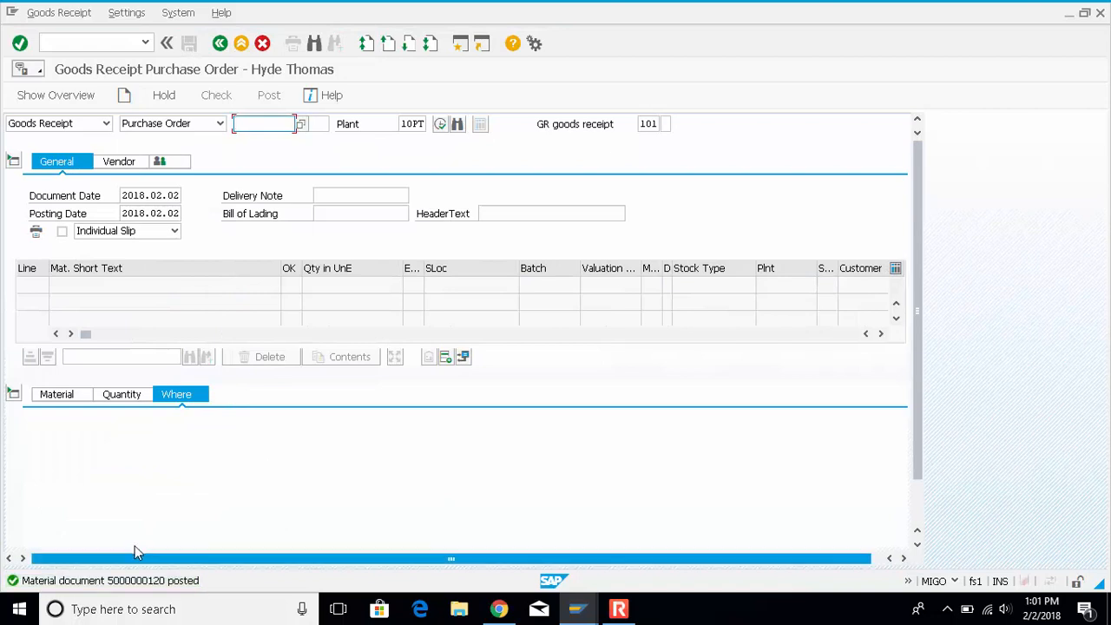
# Return to the stock/requirements list, refresh it, and examine the available stock quantity of honey
pyautogui.click(578, 610)
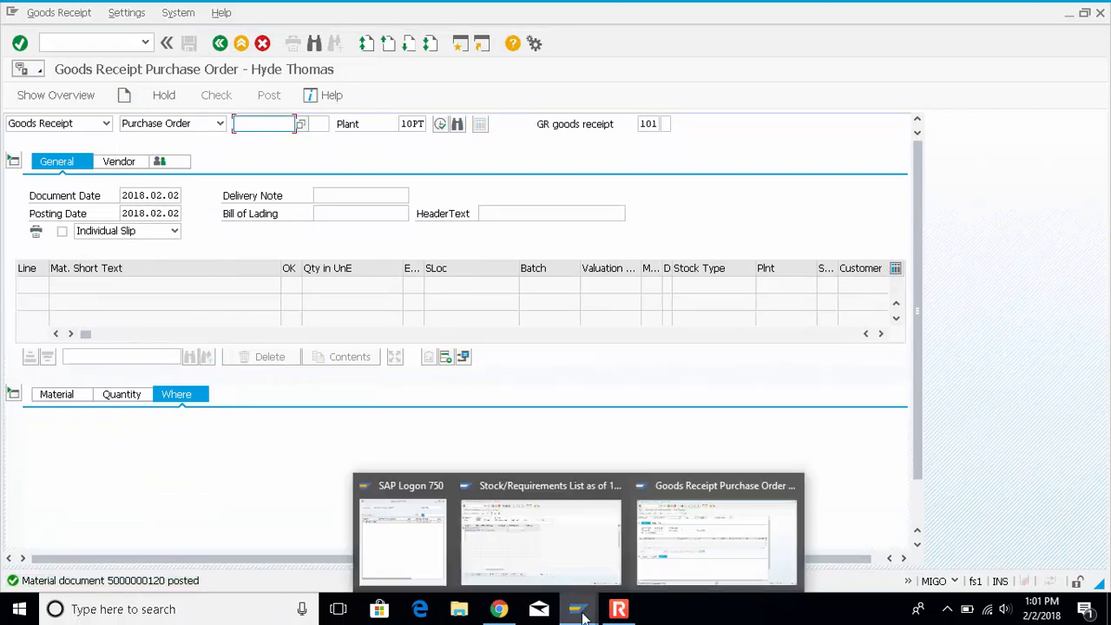
pyautogui.click(653, 566)
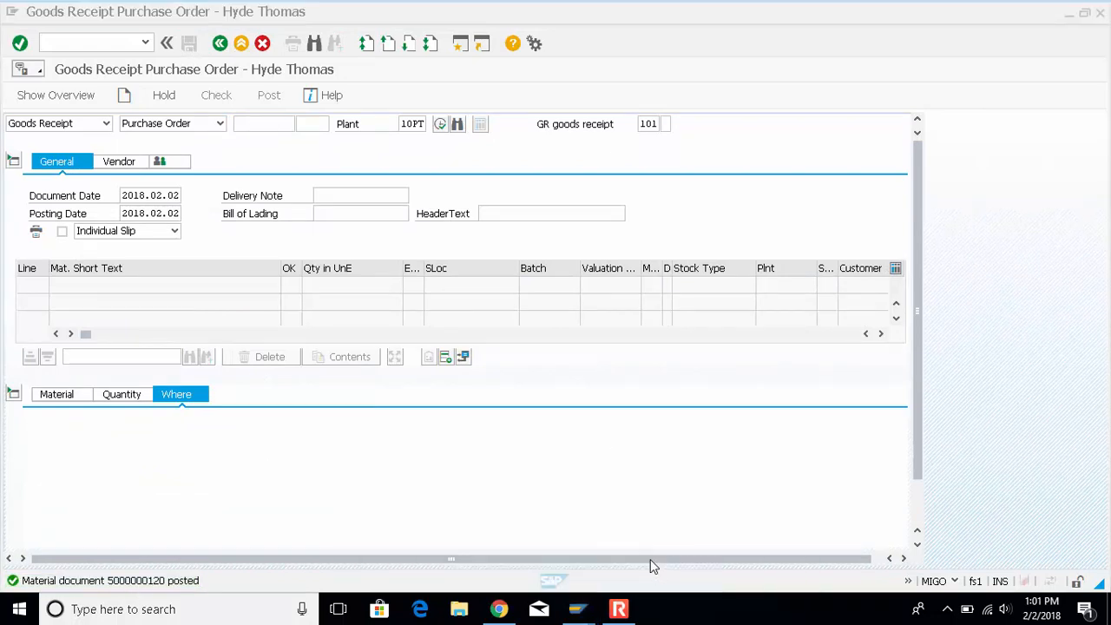
pyautogui.click(577, 610)
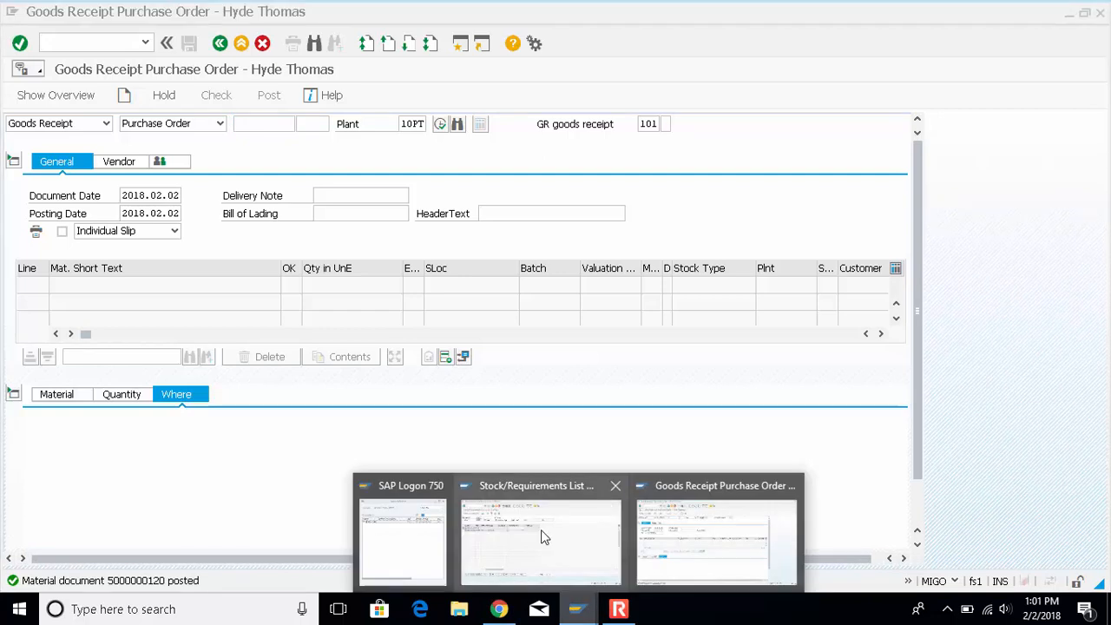
pyautogui.click(540, 534)
pyautogui.click(184, 95)
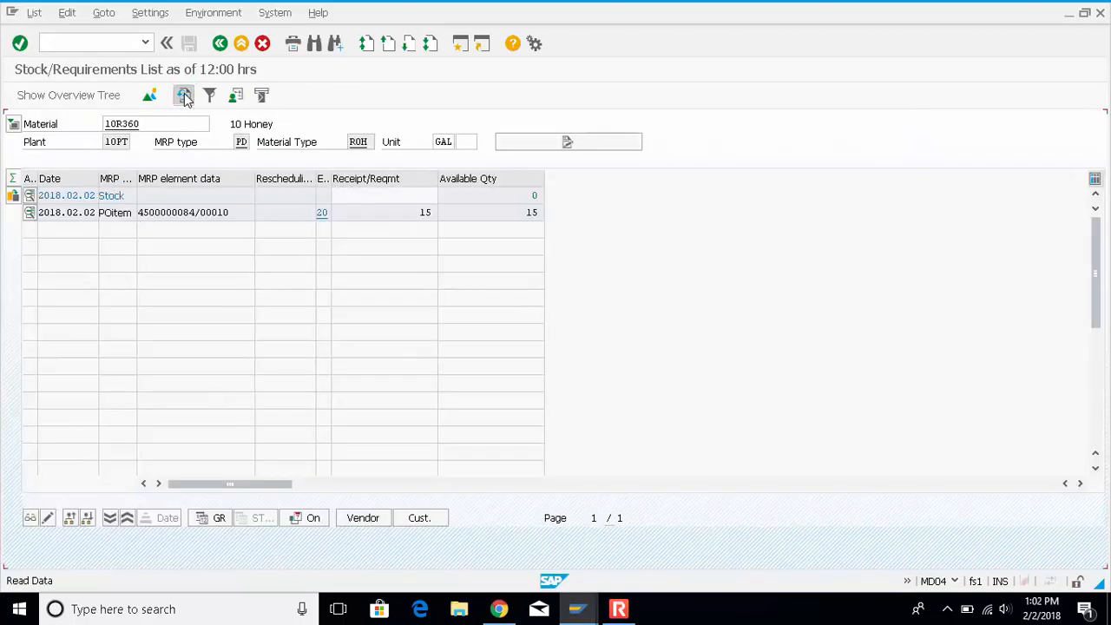
pyautogui.click(531, 196)
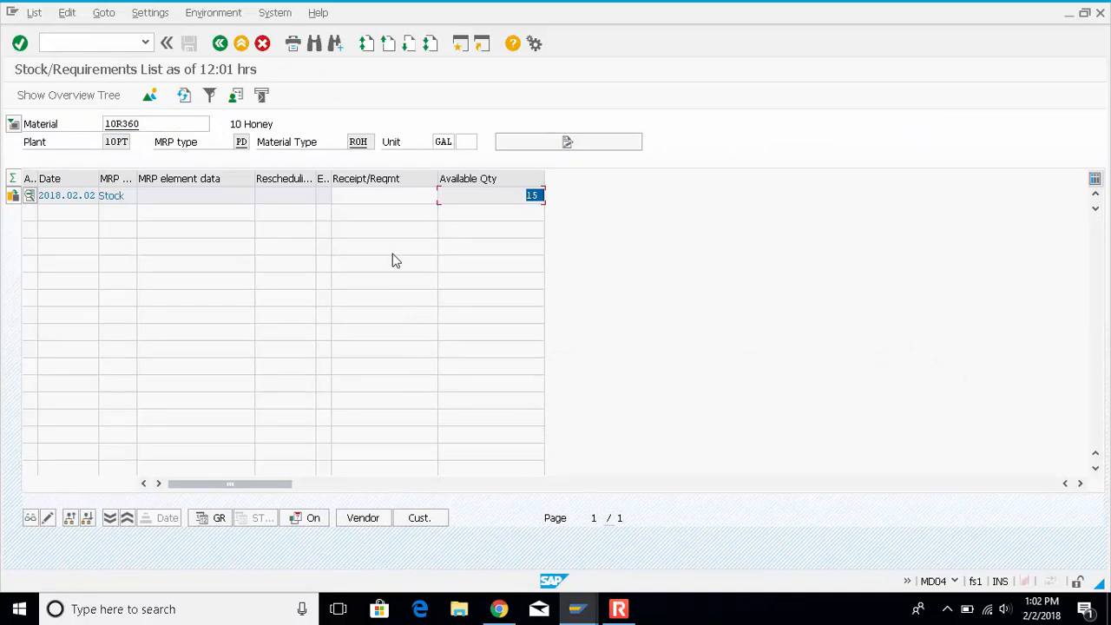
pyautogui.click(461, 200)
# From the stock/requirements list, open transaction ME23N in a new session
pyautogui.click(588, 617)
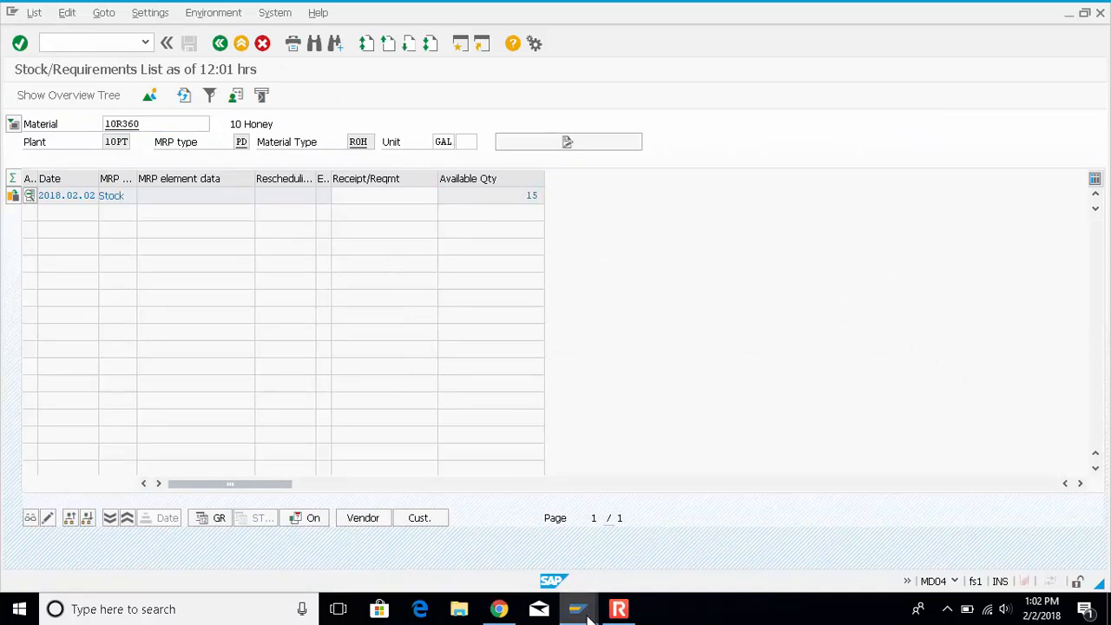
pyautogui.click(99, 45)
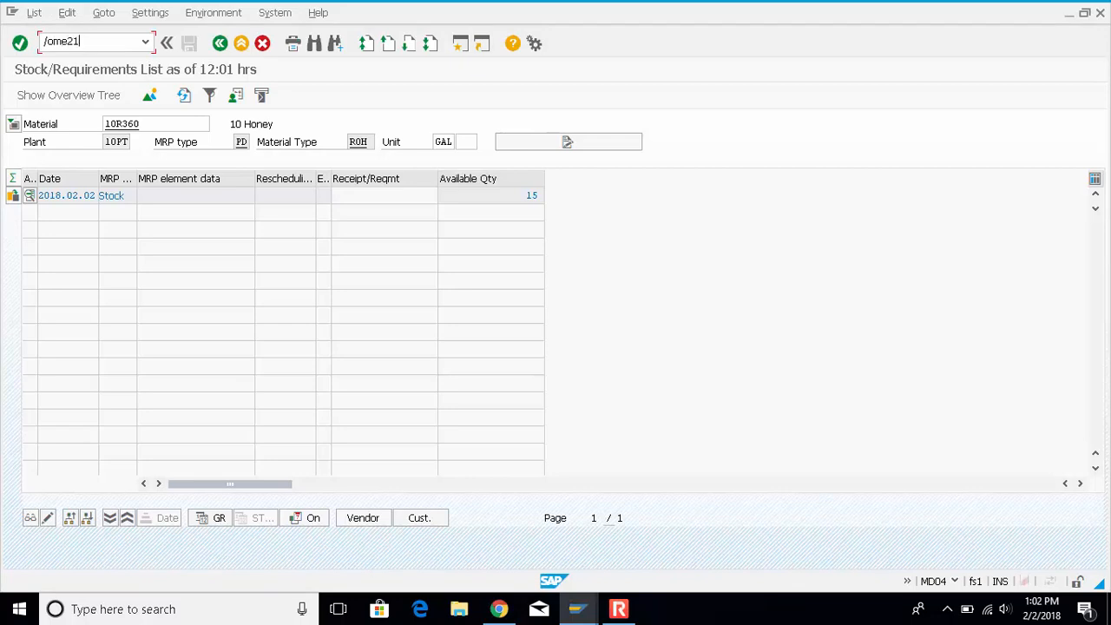
pyautogui.press('Return')
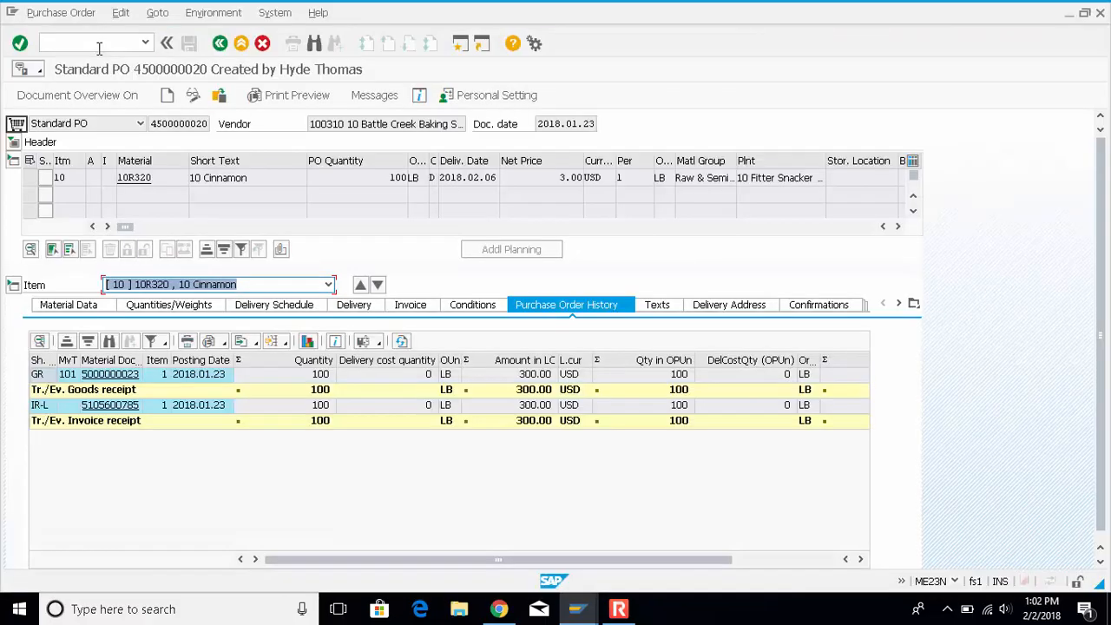
# Turn on the document overview and open its selection criteria for purchase orders
pyautogui.click(91, 96)
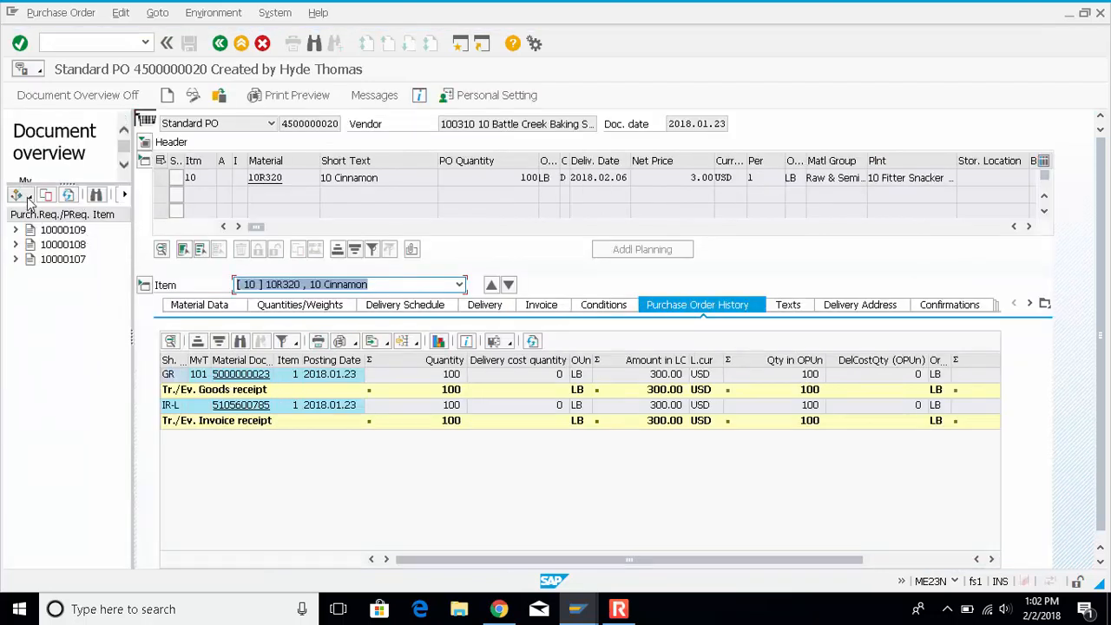
pyautogui.click(30, 196)
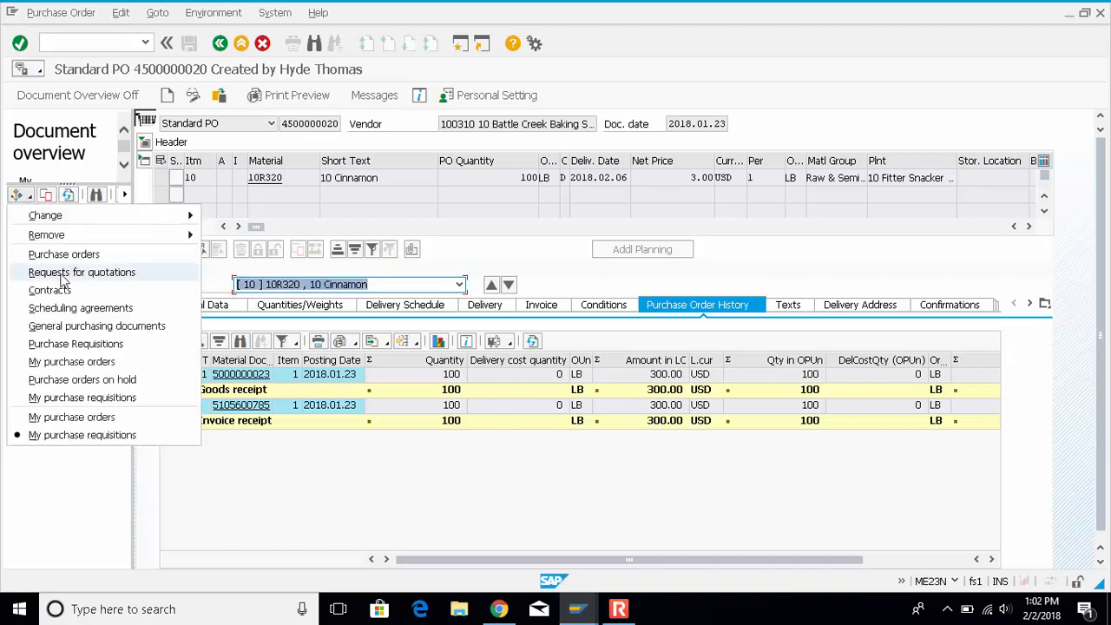
pyautogui.click(120, 255)
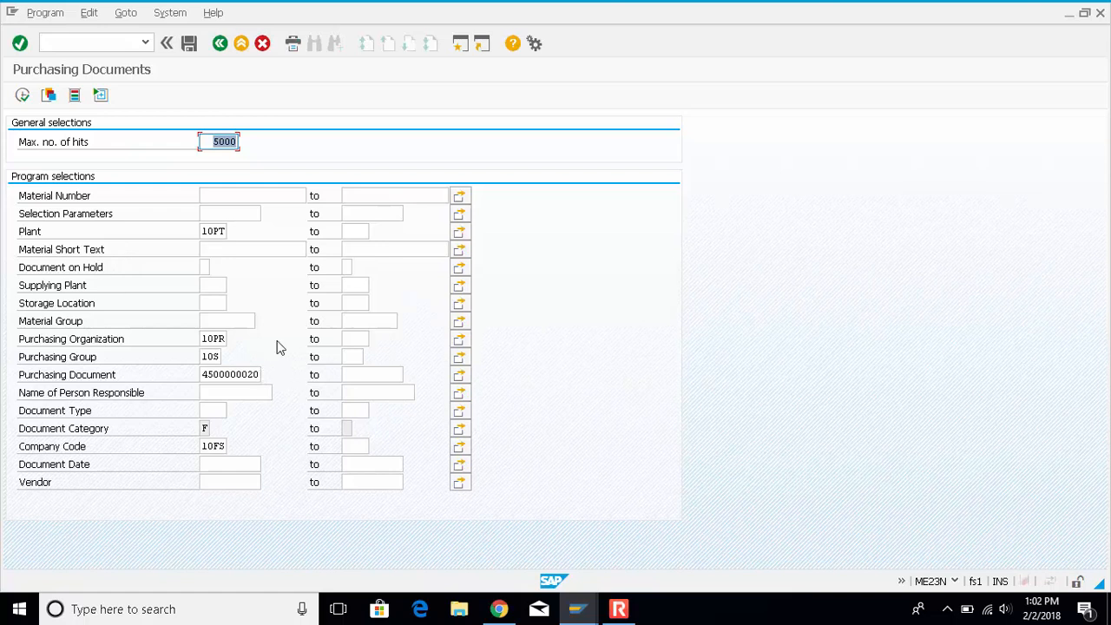
# Search purchasing documents by the copied honey purchase order number and display that order
pyautogui.click(257, 372)
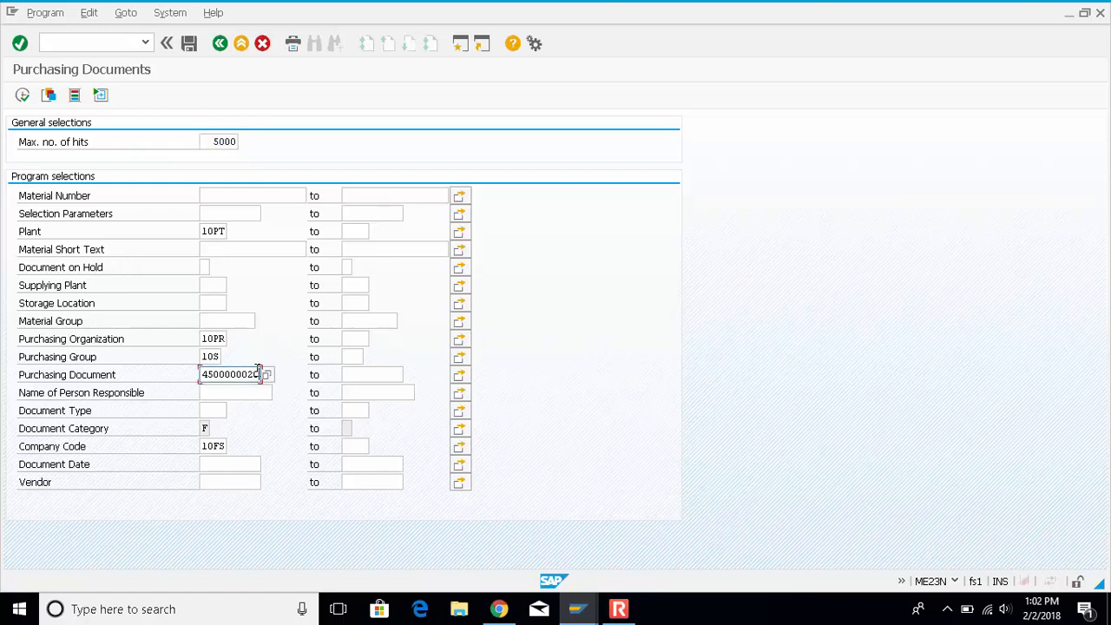
pyautogui.press('BackSpace')
pyautogui.press('BackSpace')
pyautogui.press('BackSpace')
pyautogui.press('BackSpace')
pyautogui.press('BackSpace')
pyautogui.press('BackSpace')
pyautogui.press('BackSpace')
pyautogui.press('BackSpace')
pyautogui.press('BackSpace')
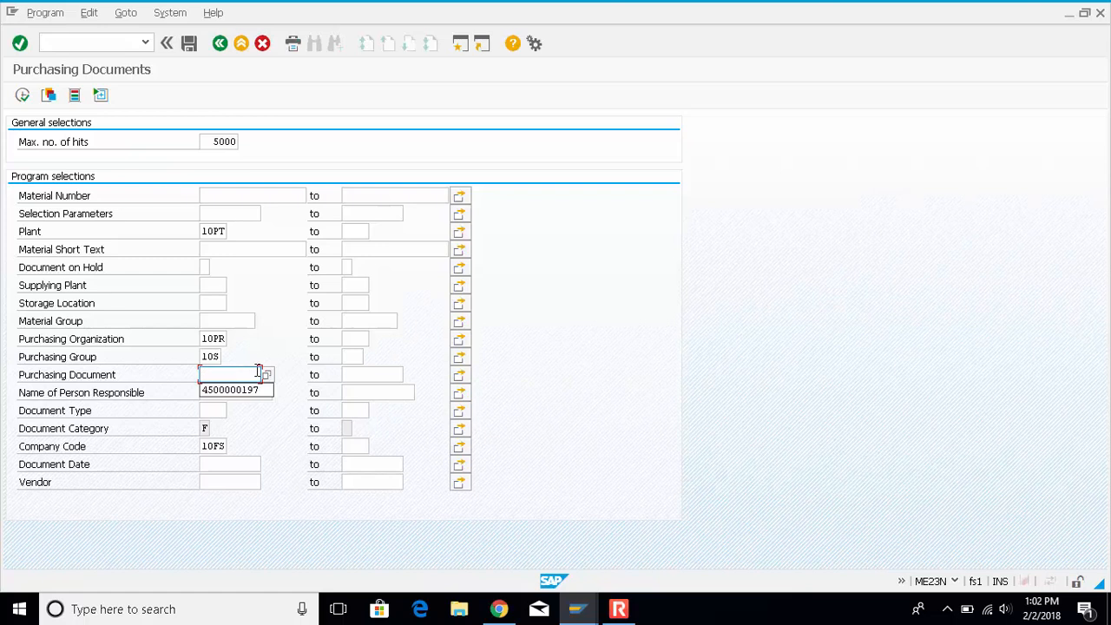
pyautogui.hotkey('ctrl', 'v')
pyautogui.click(21, 96)
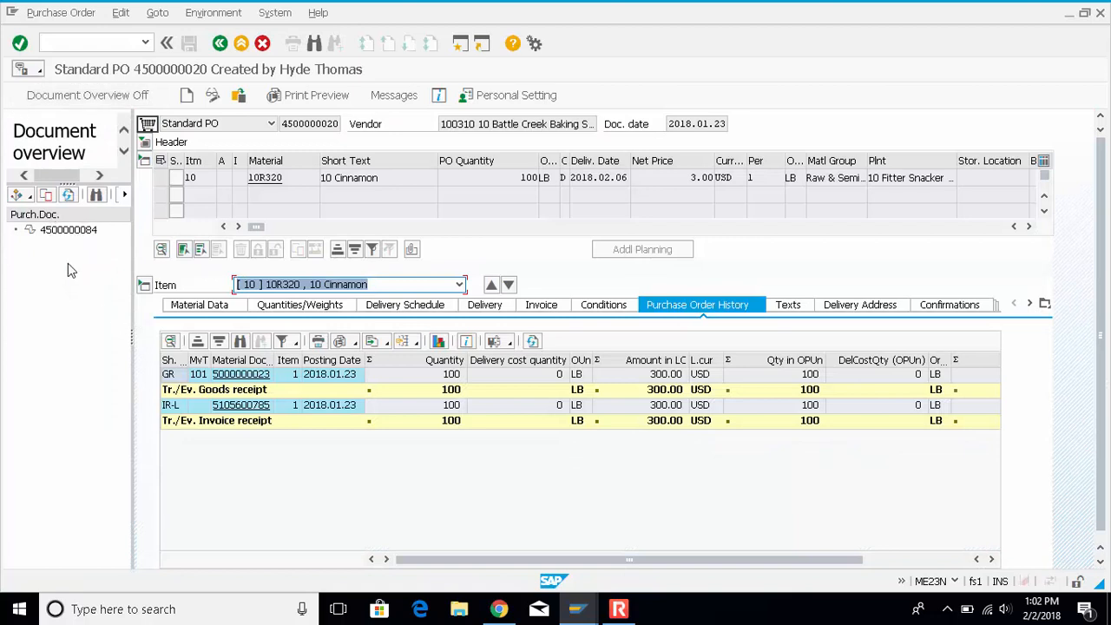
pyautogui.click(74, 230)
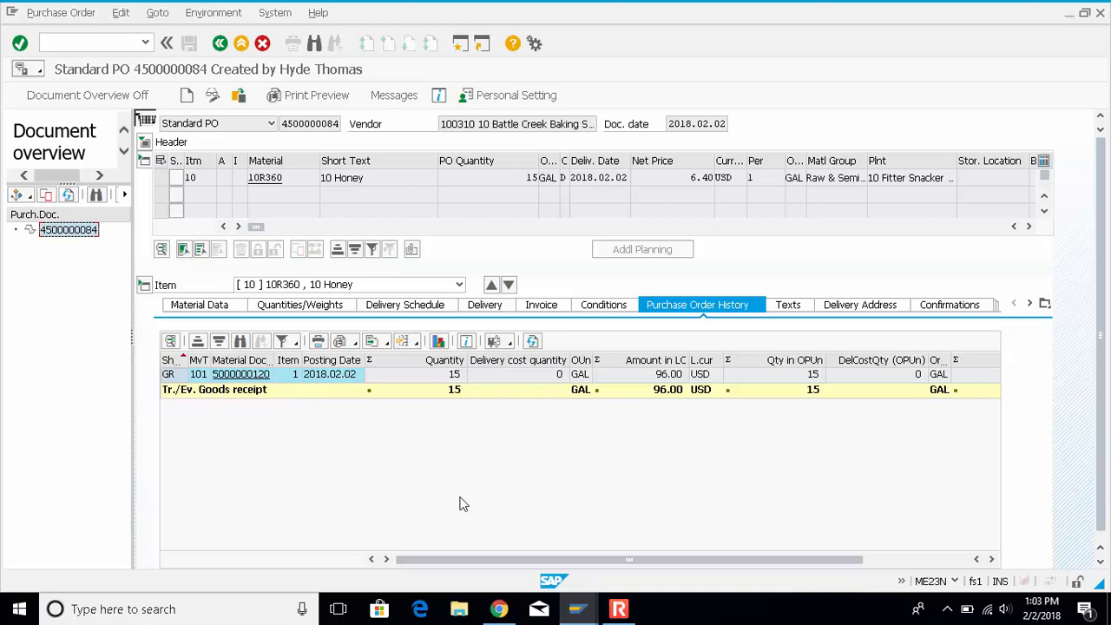
# Switch to the goods receipt session and start transaction MIRO there with /nmiro
pyautogui.click(582, 610)
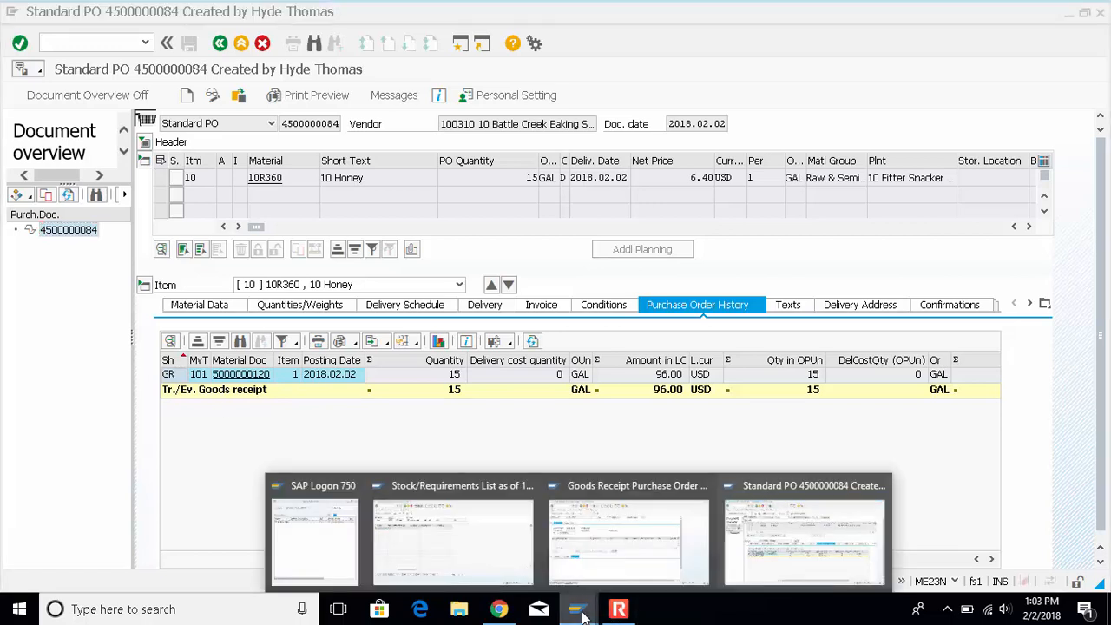
pyautogui.click(789, 536)
pyautogui.click(579, 609)
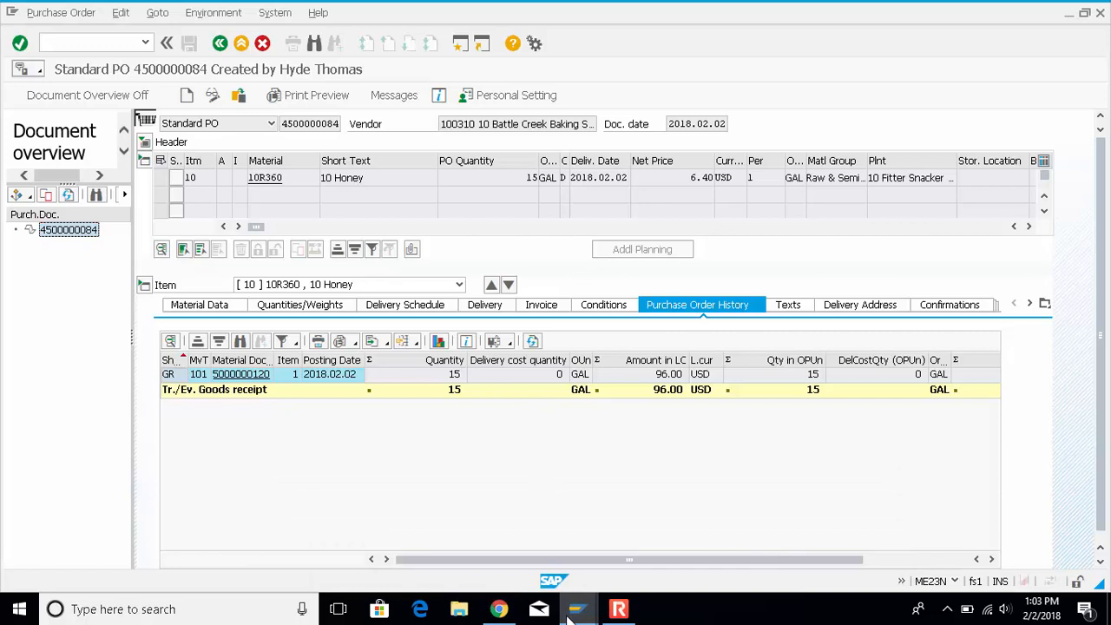
pyautogui.click(629, 542)
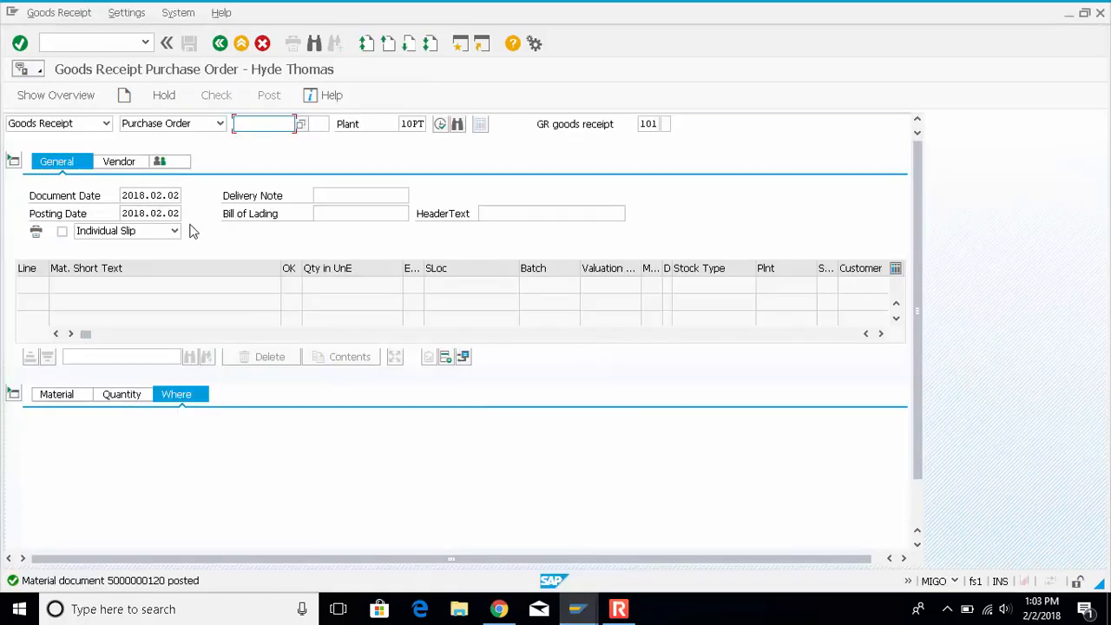
pyautogui.click(76, 44)
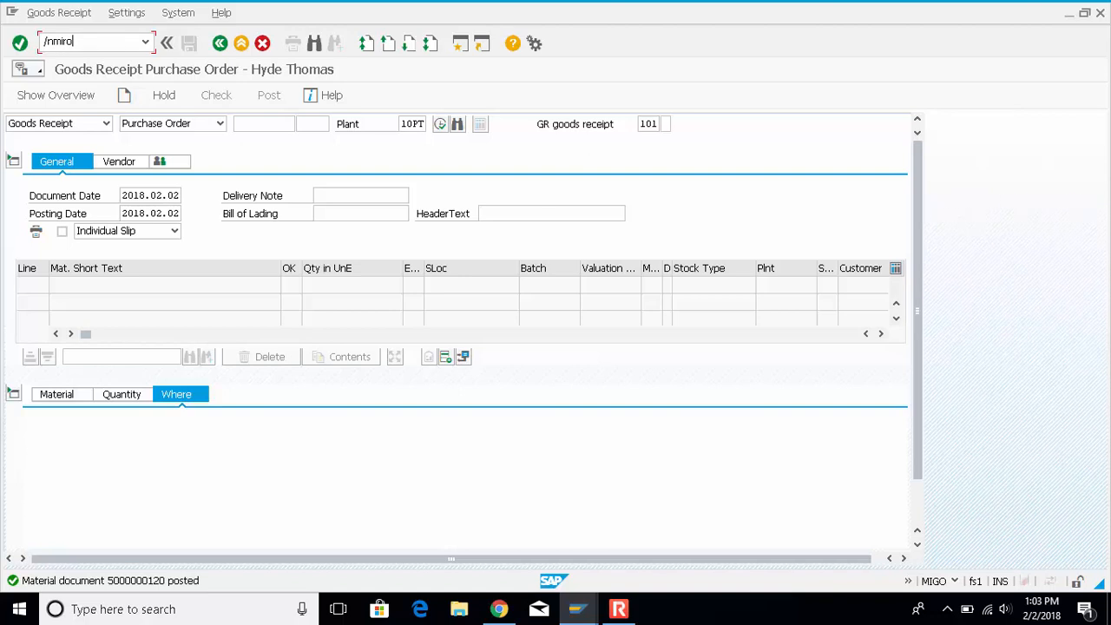
pyautogui.press('Return')
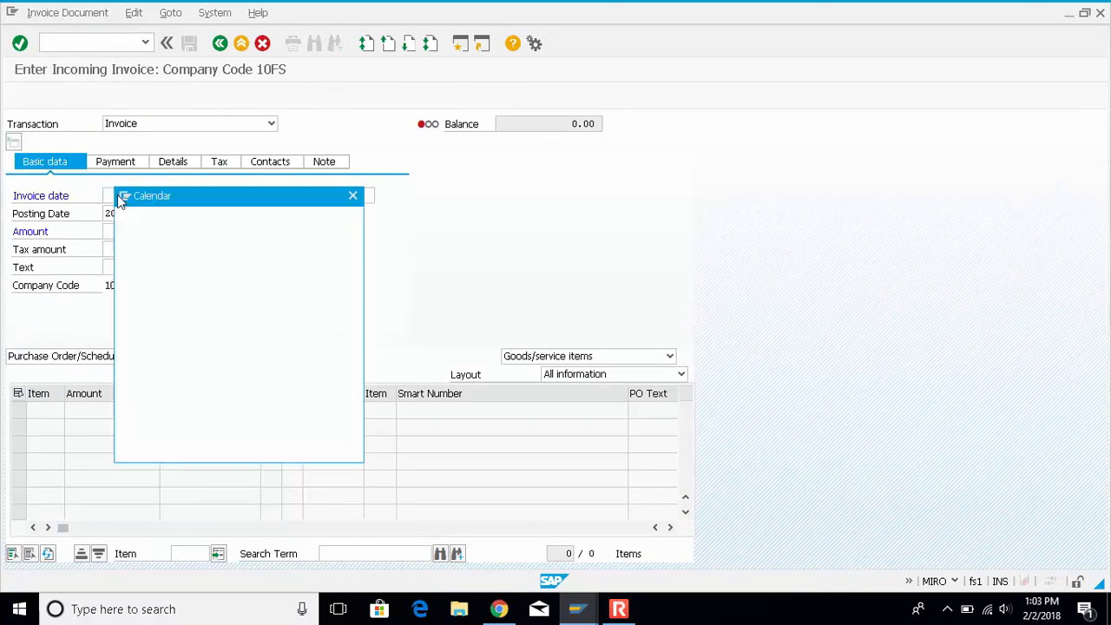
# Set the invoice date to 2018.02.02 and load the honey item by its copied purchase order number
pyautogui.press('Return')
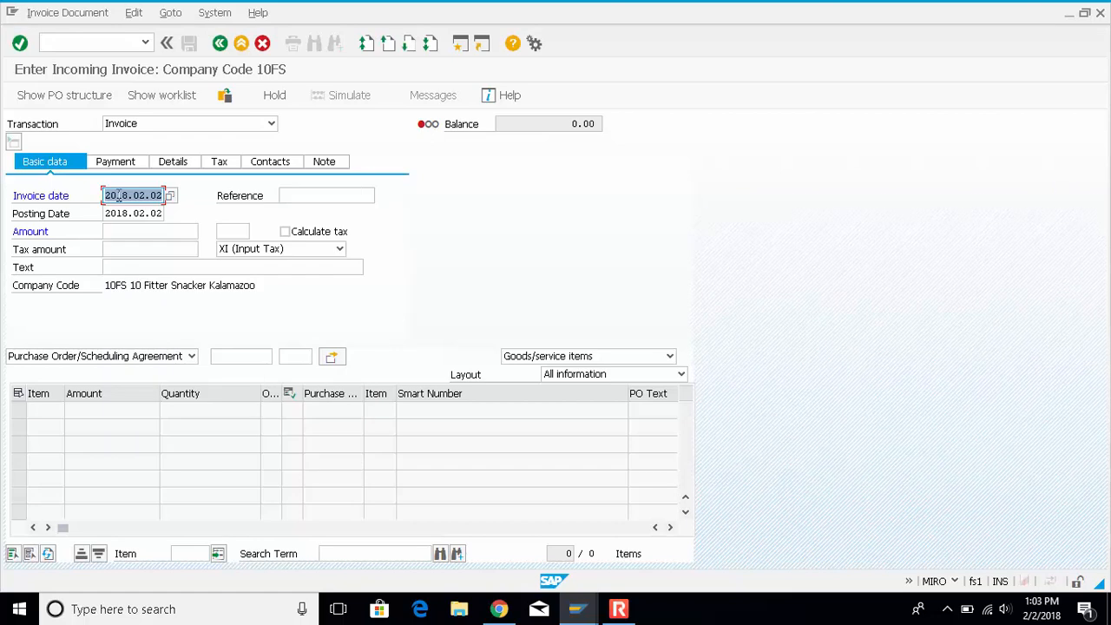
pyautogui.click(254, 356)
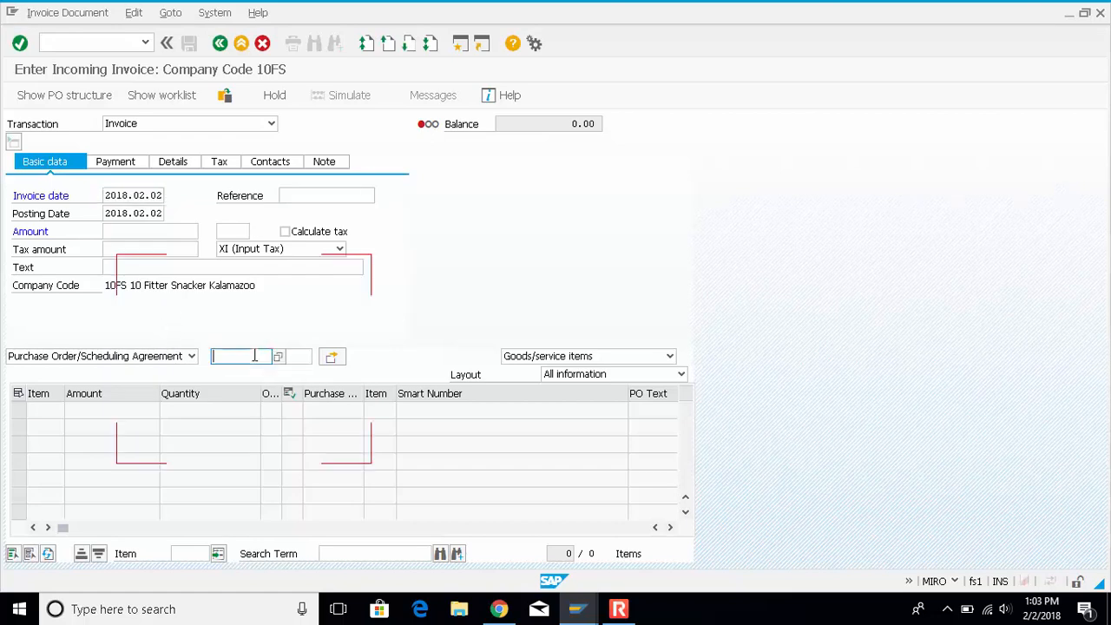
pyautogui.hotkey('ctrl', 'v')
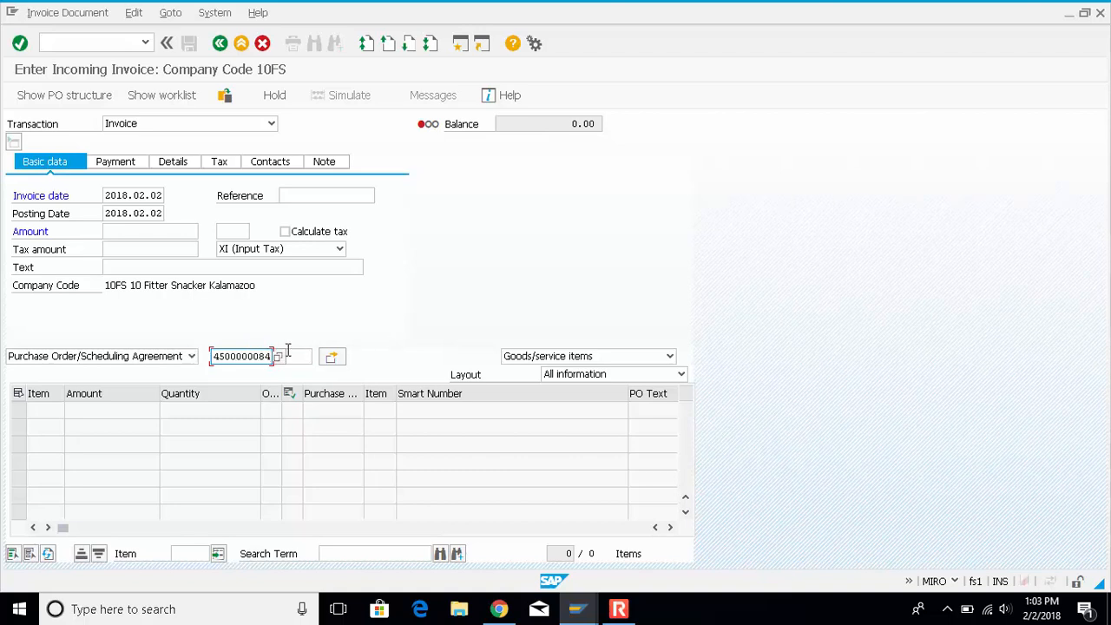
pyautogui.press('Return')
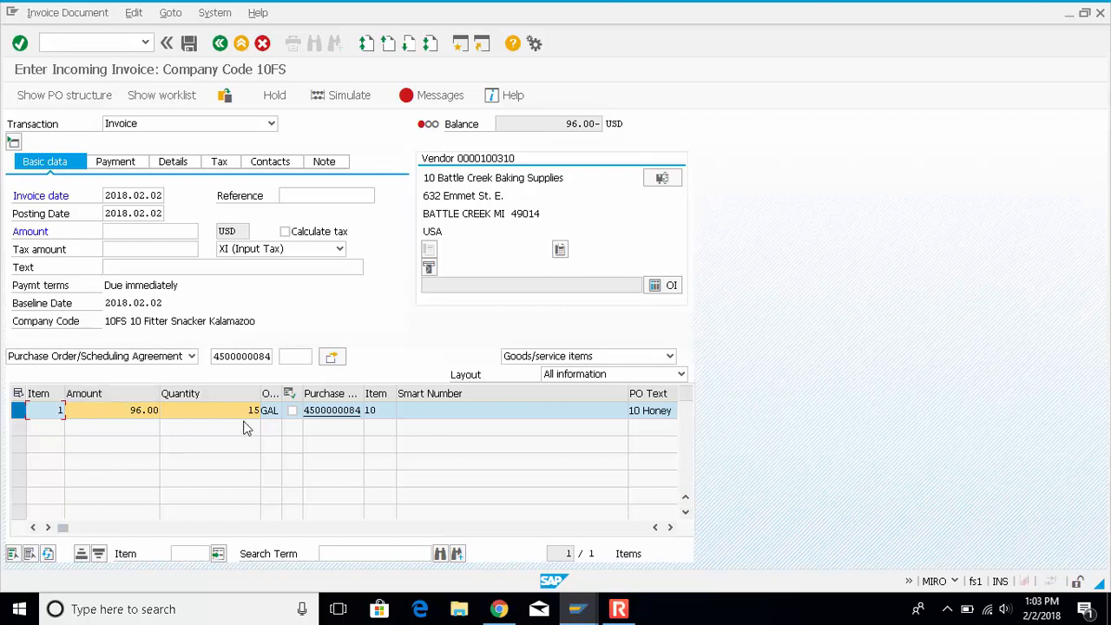
# Copy the honey item's 96.00 USD into the invoice amount with Calculate tax enabled, and post the invoice
pyautogui.moveTo(127, 410); pyautogui.dragTo(158, 410)
pyautogui.click(138, 232)
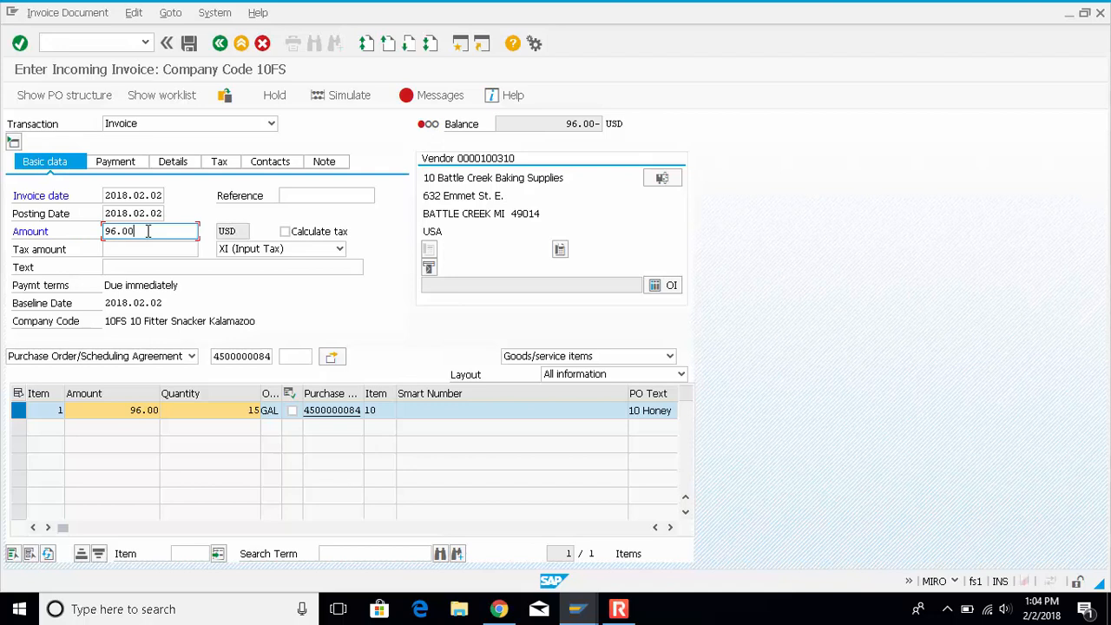
pyautogui.click(285, 231)
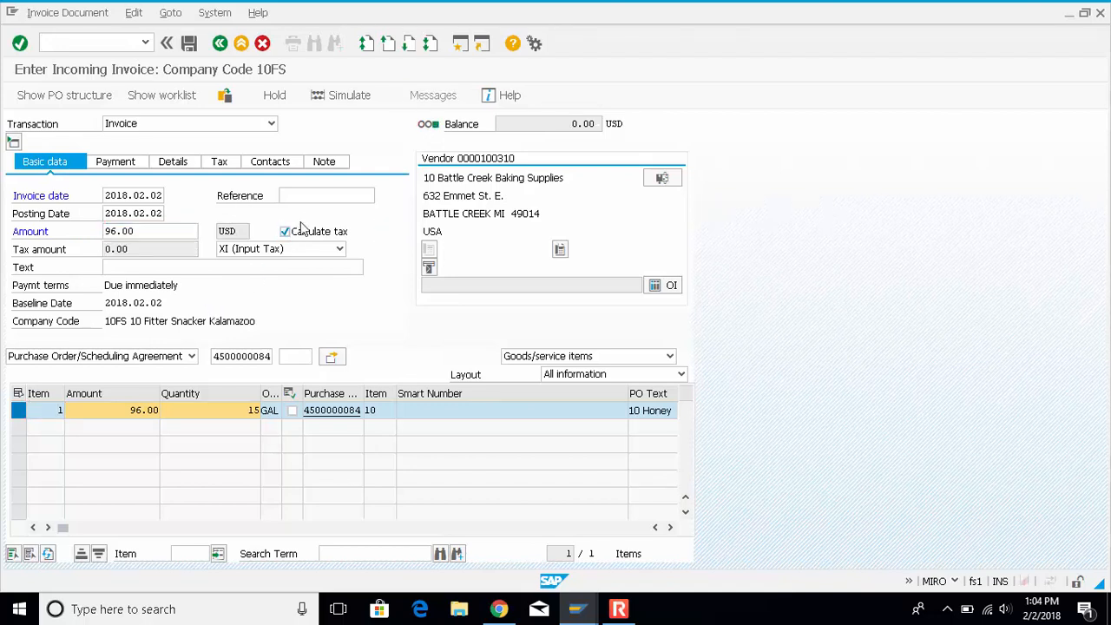
pyautogui.press('Return')
pyautogui.click(191, 48)
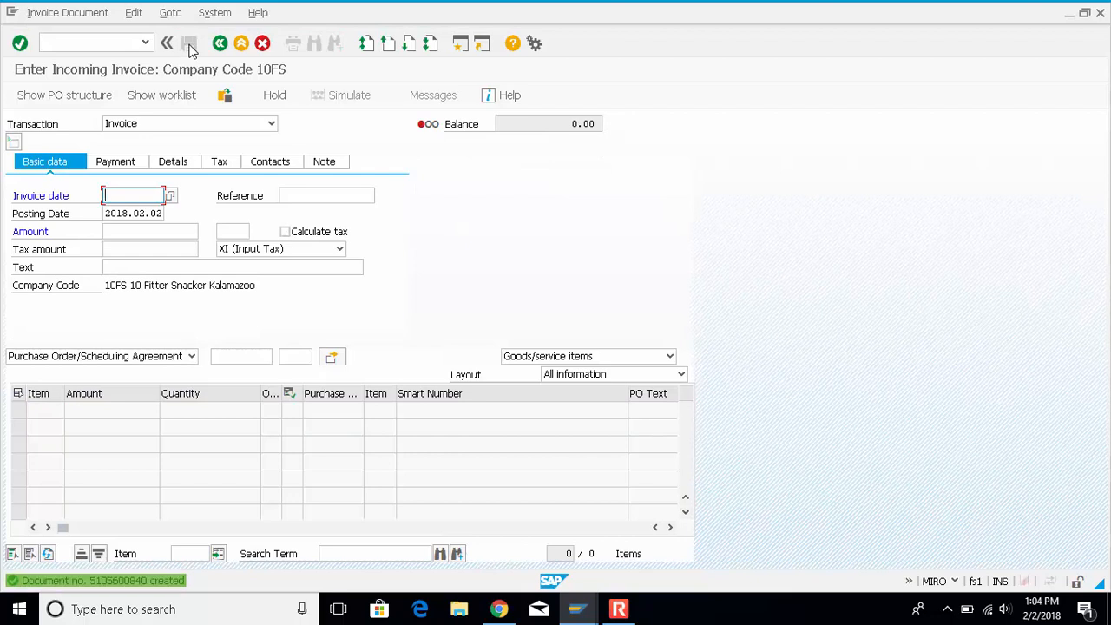
# Return to the purchase order display, reload the honey order, and examine the goods and invoice receipt entries in its history
pyautogui.moveTo(573, 615)
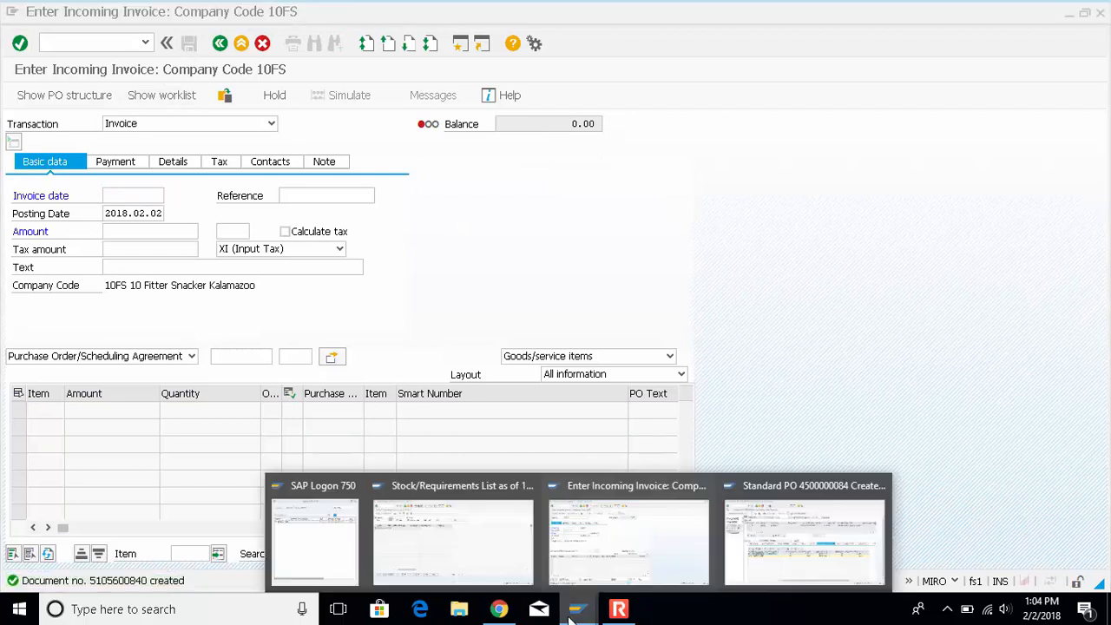
pyautogui.click(765, 556)
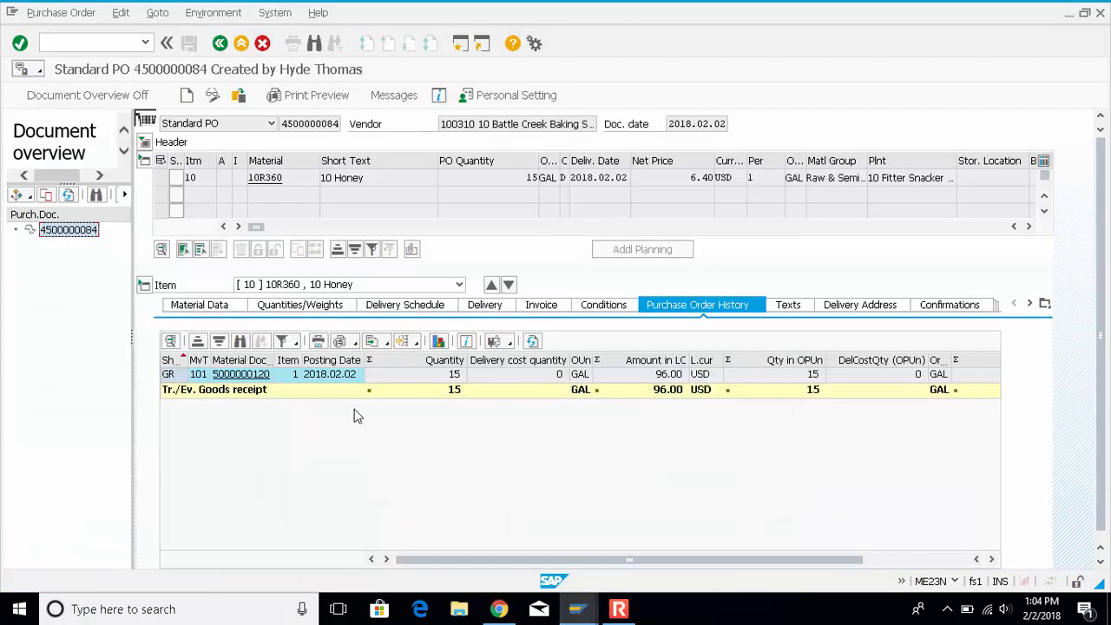
pyautogui.click(73, 233)
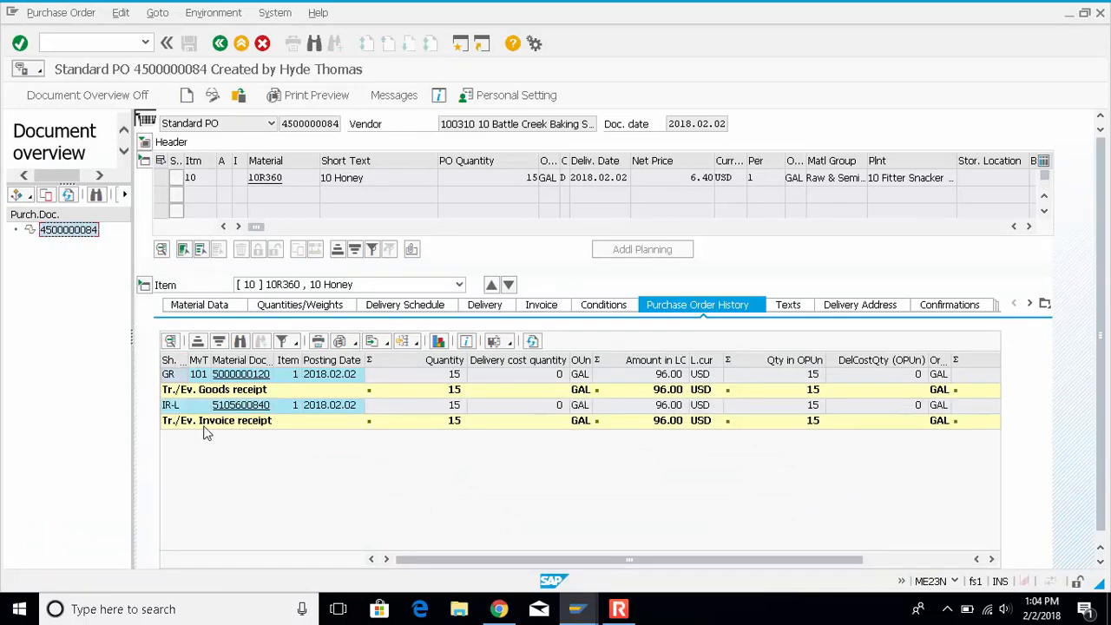
pyautogui.click(207, 424)
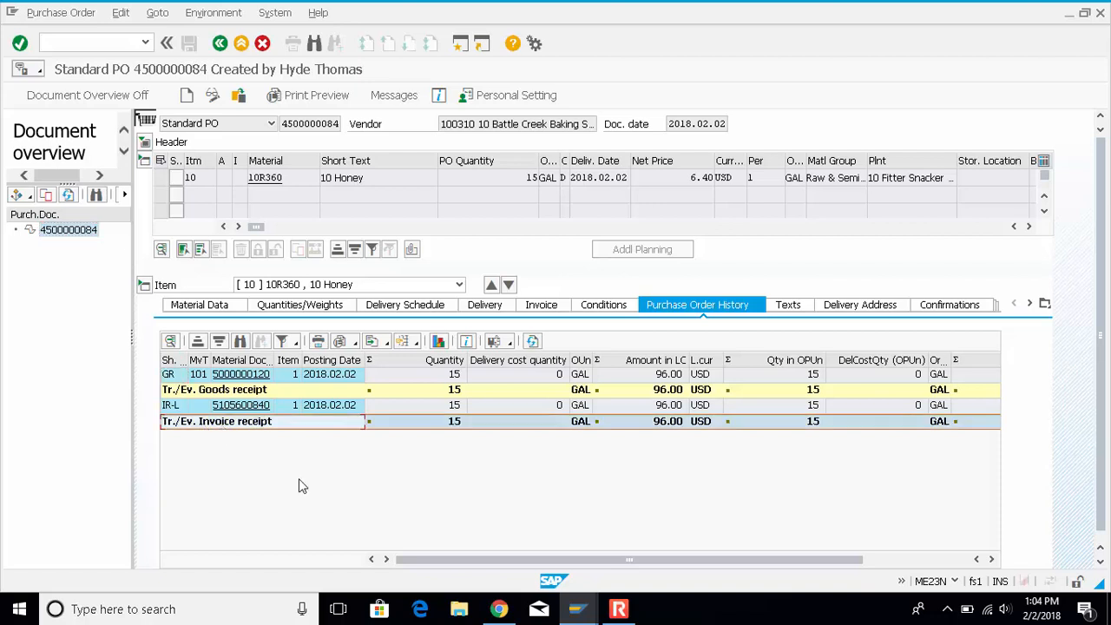
pyautogui.click(323, 393)
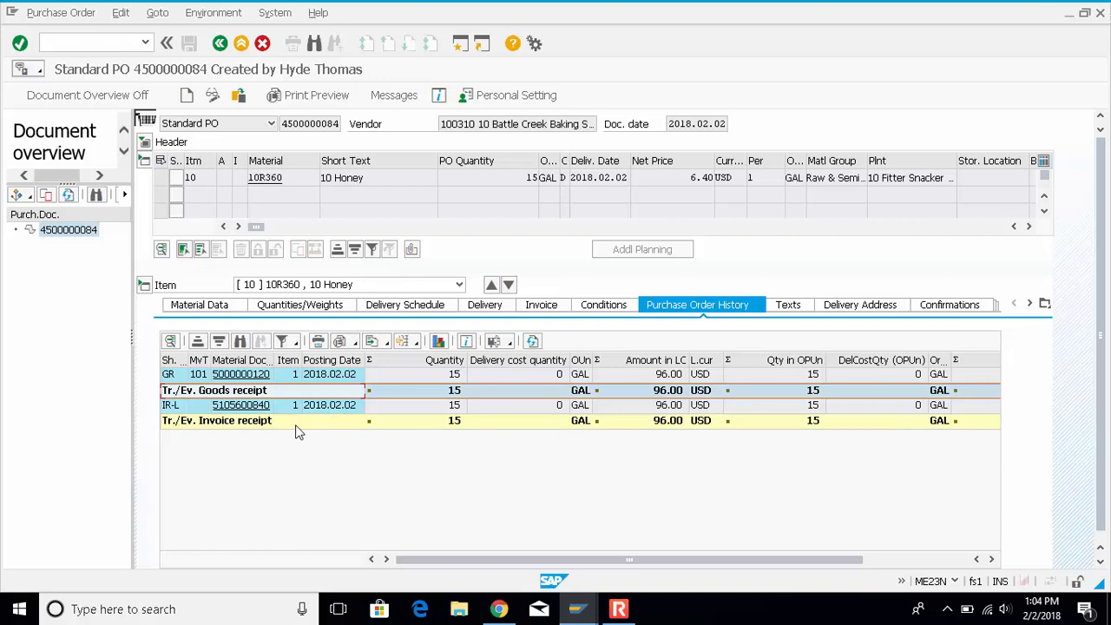
pyautogui.click(299, 420)
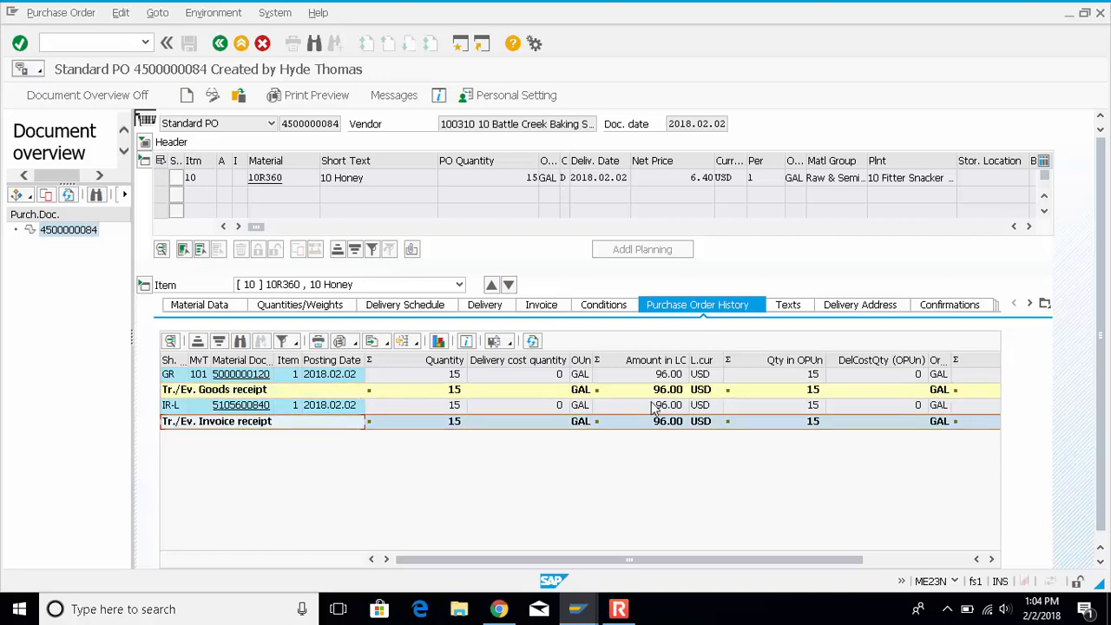